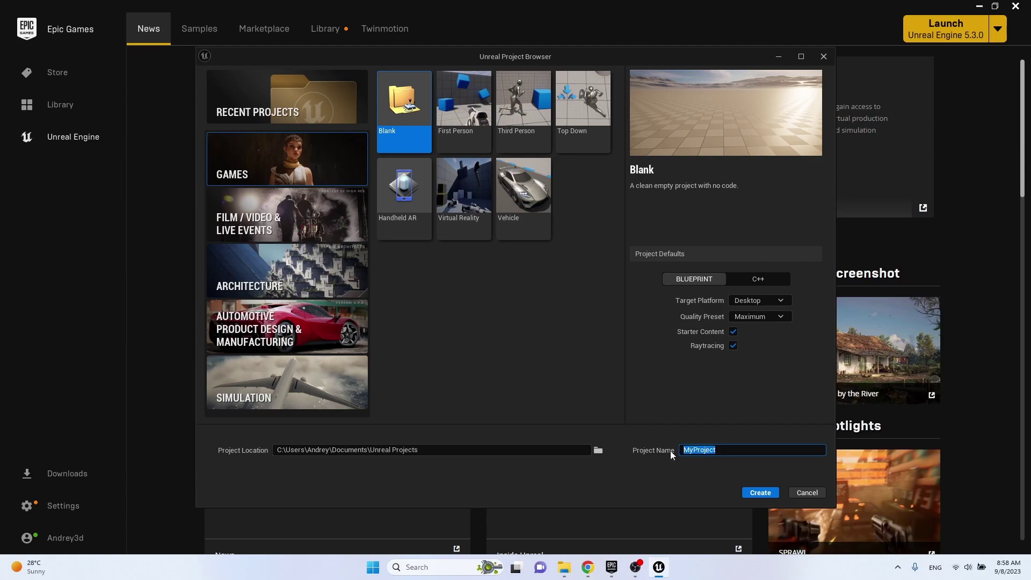
# Create a game project from the Third Person template and name it Displacement
pyautogui.write('Displacement')
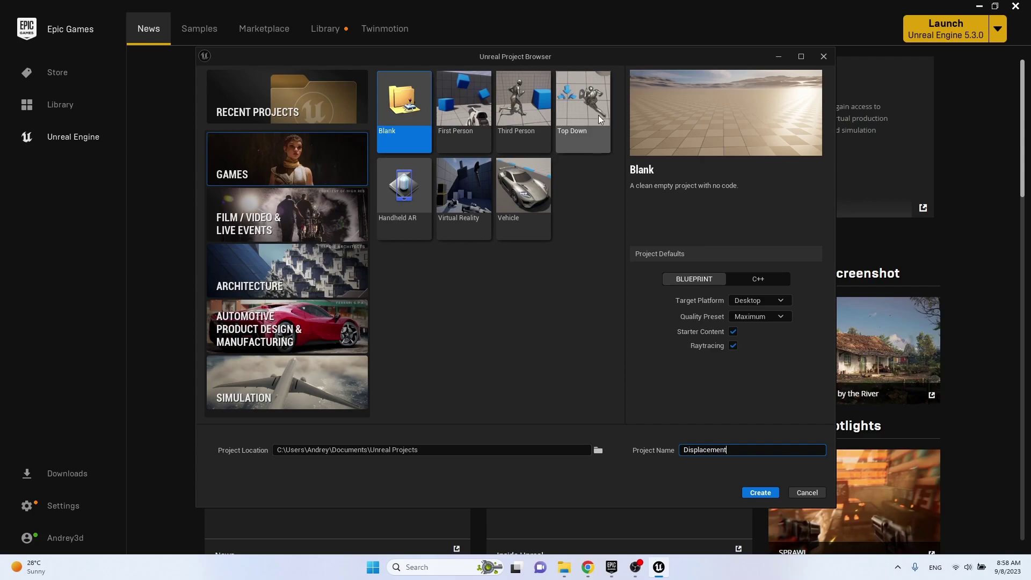
pyautogui.click(521, 124)
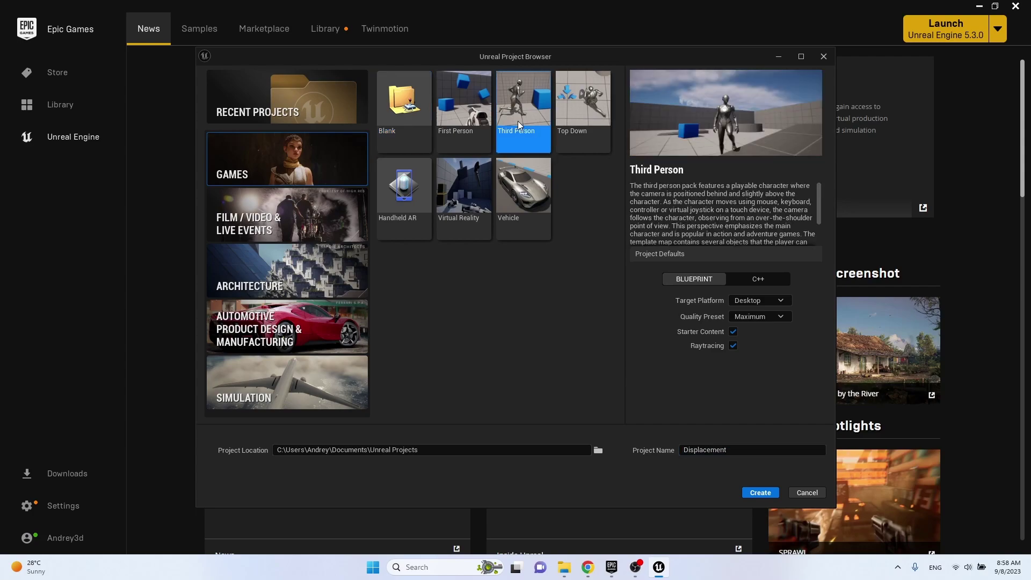
pyautogui.click(766, 495)
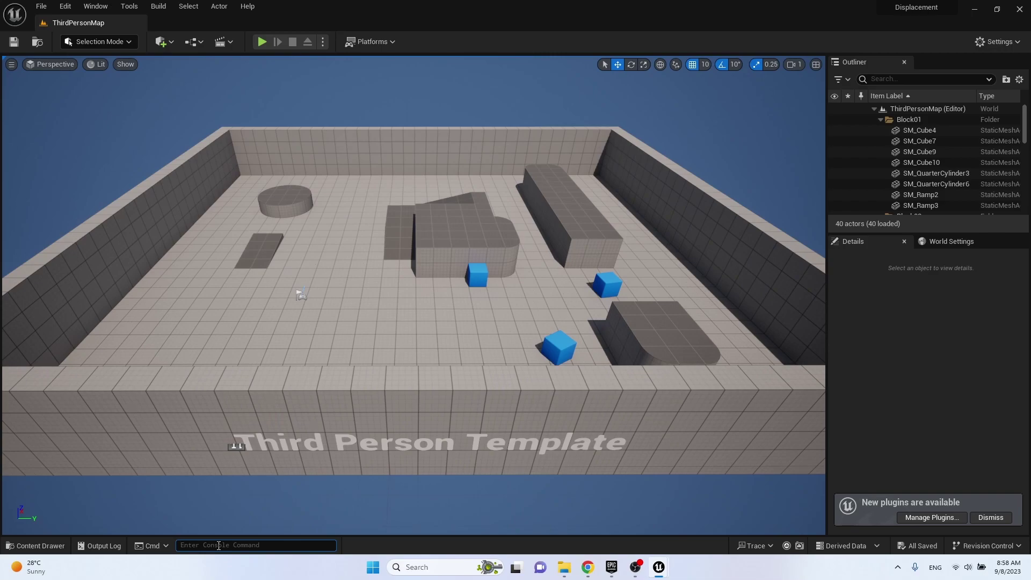
# Look up the console variable r.Nanite.AllowTessellation by searching "nanite.all" and copy its full name
pyautogui.write('nanite')
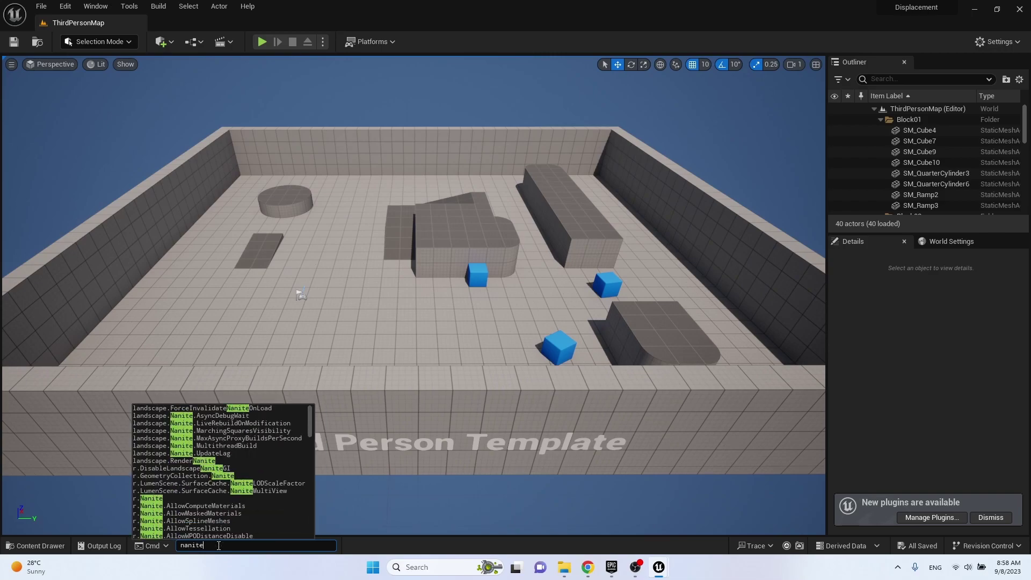
pyautogui.write('.all')
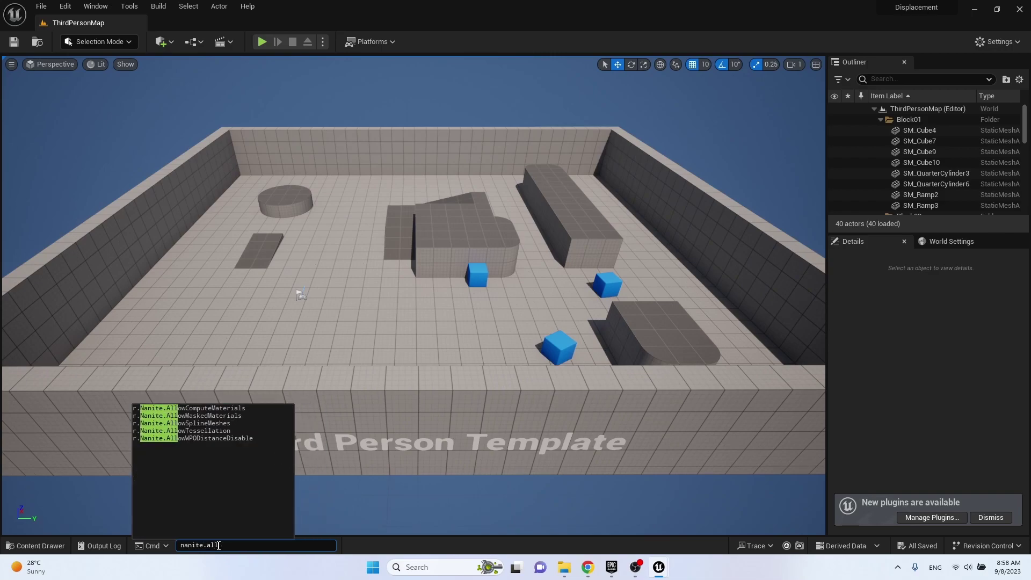
pyautogui.click(231, 430)
pyautogui.moveTo(281, 544); pyautogui.dragTo(134, 540)
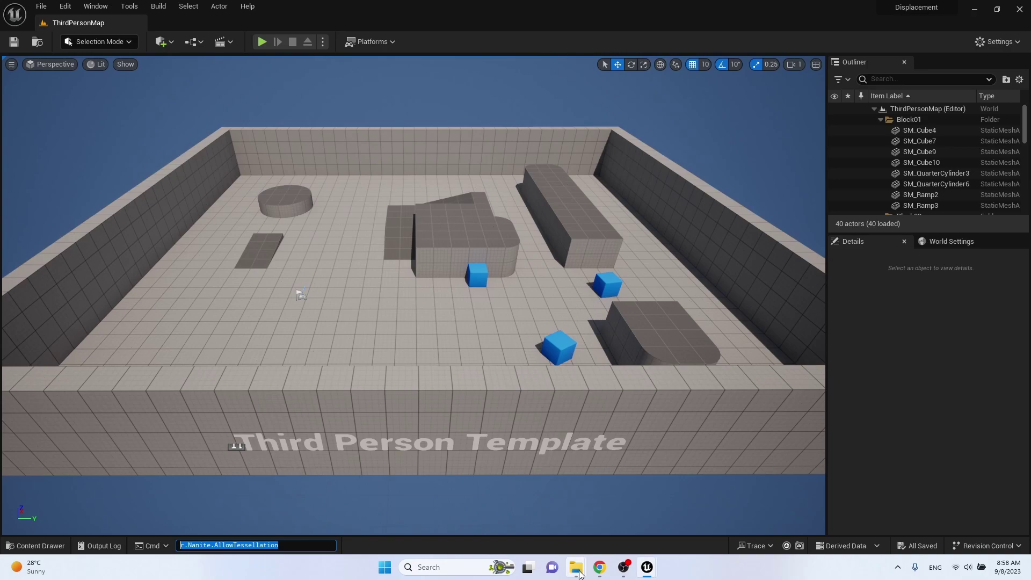
# Switch to File Explorer and open the DefaultEngine configuration file from the Displacement project's Config folder
pyautogui.moveTo(578, 570)
pyautogui.click(542, 523)
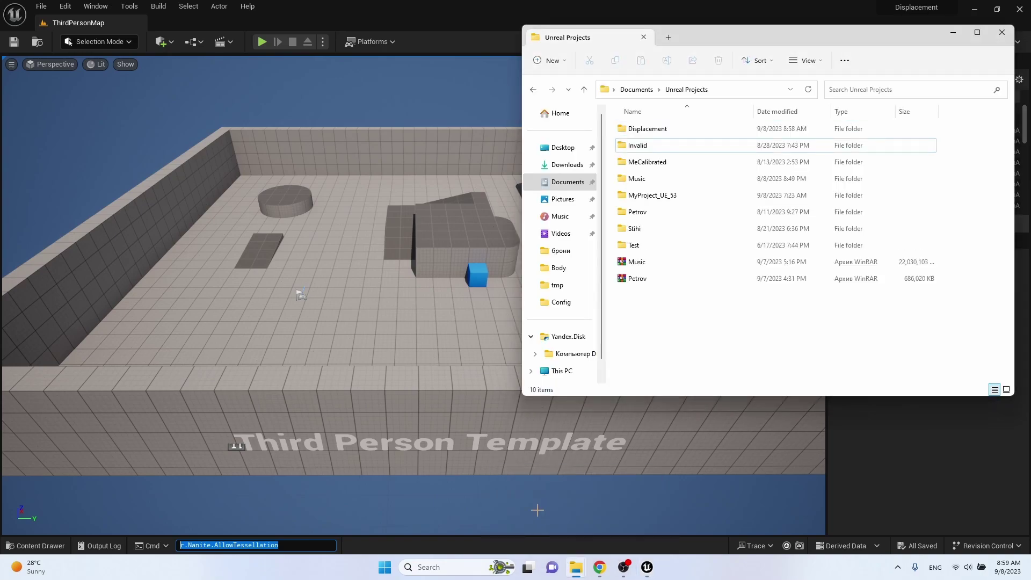
pyautogui.doubleClick(669, 133)
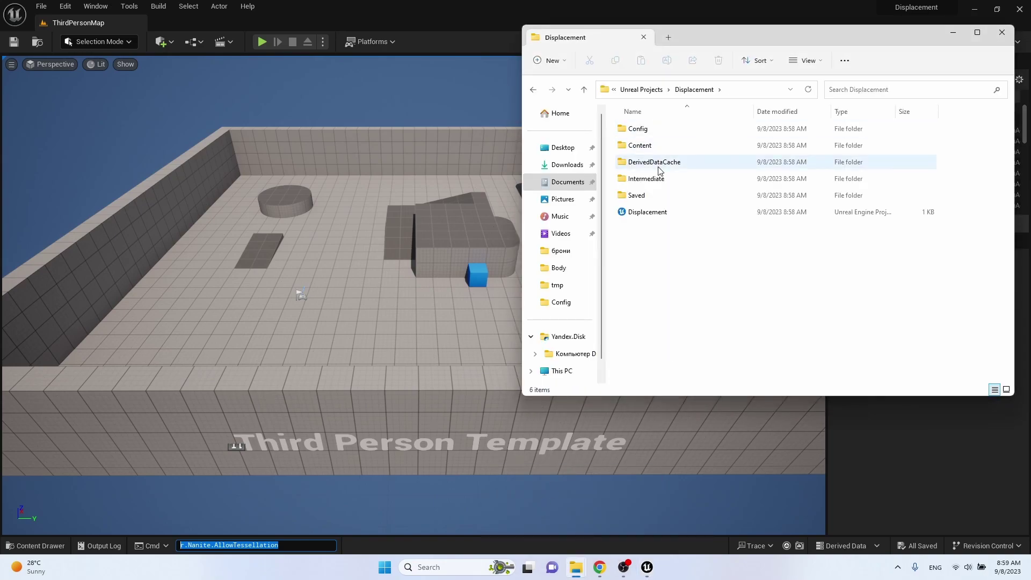
pyautogui.doubleClick(652, 132)
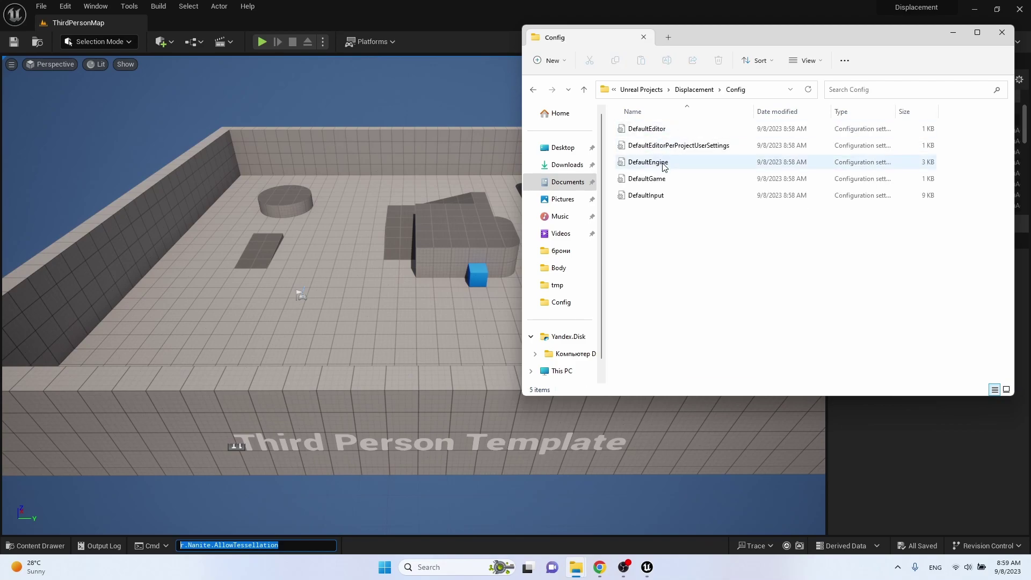
pyautogui.doubleClick(656, 162)
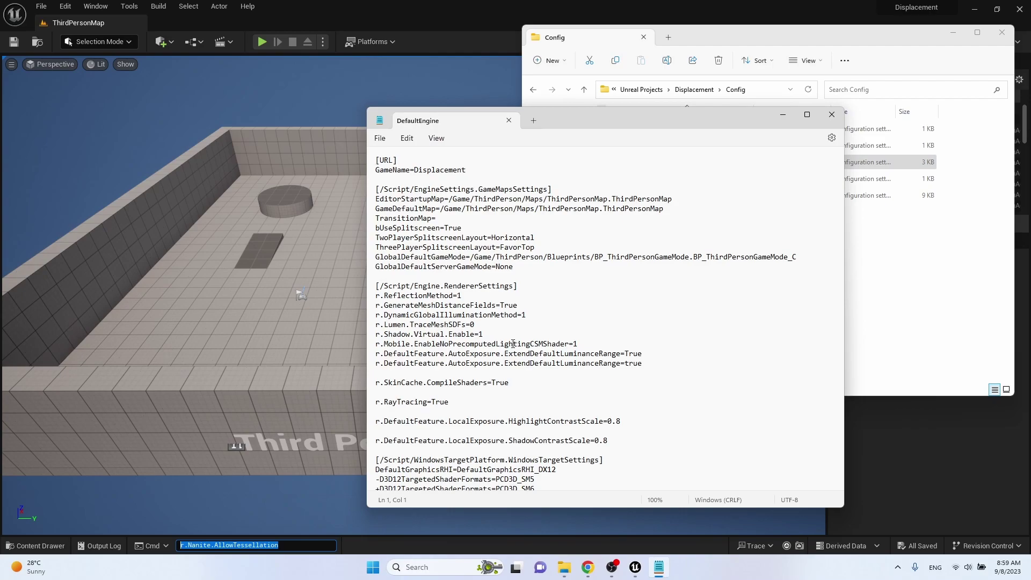
# Add the line r.Nanite.AllowTessellation=1 at the end of the RendererSettings section, then save and close the file
pyautogui.scroll(-4, 513, 344)
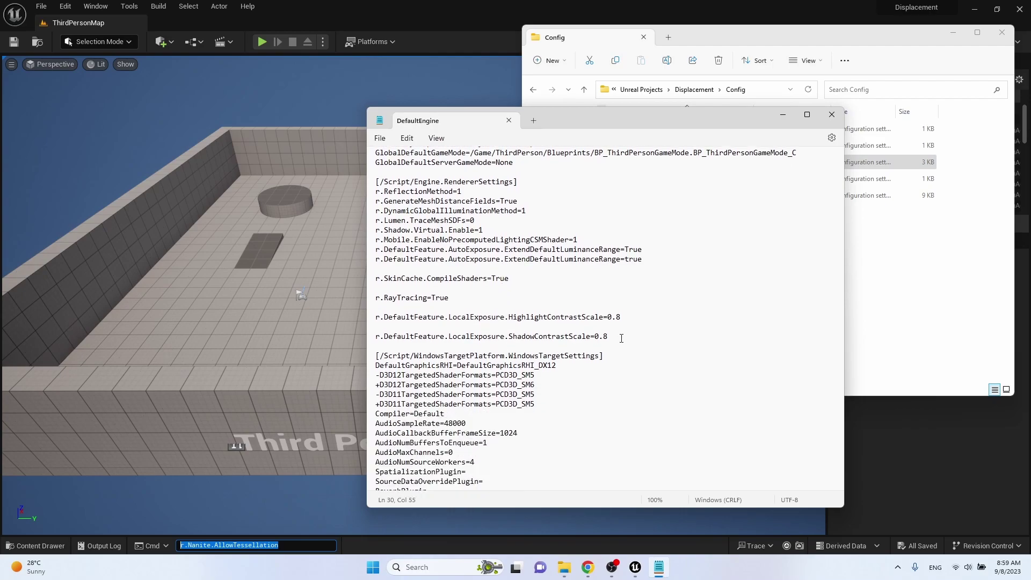
pyautogui.press('Return')
pyautogui.press('Return')
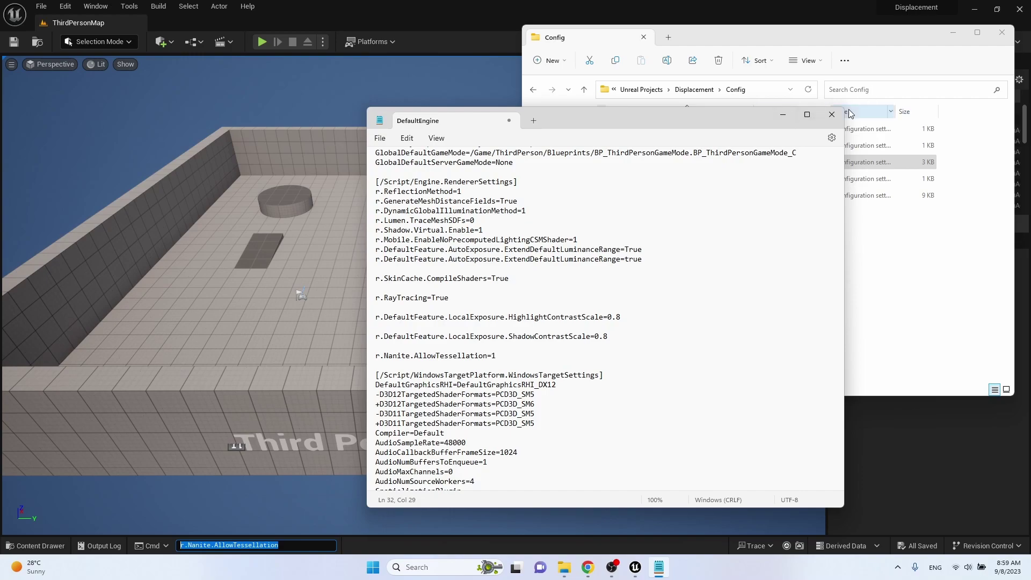
pyautogui.click(833, 115)
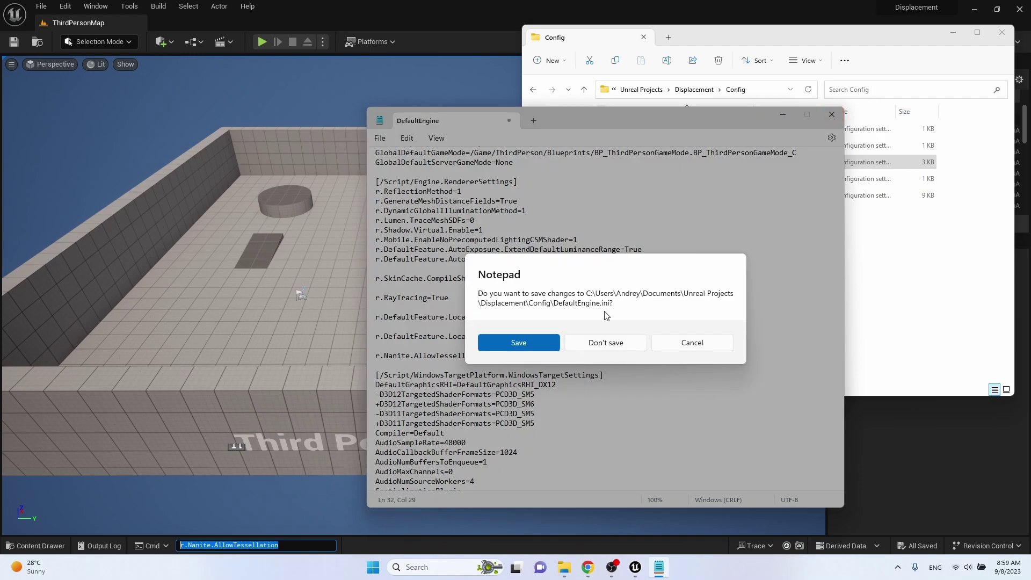
pyautogui.click(529, 342)
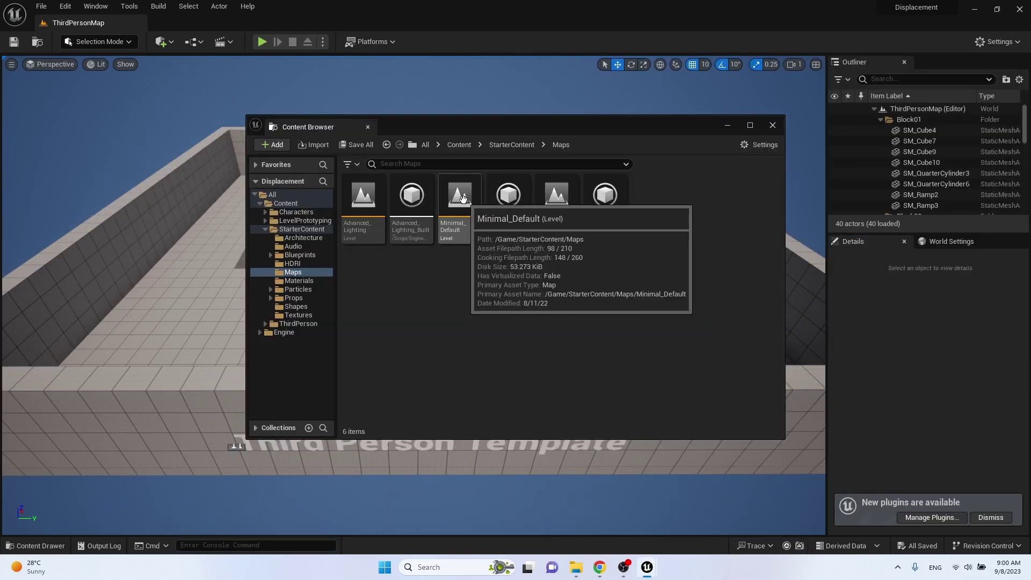
# Close the floating Content Browser and open Content Browser 1 docked in the level editor
pyautogui.click(773, 126)
pyautogui.click(89, 7)
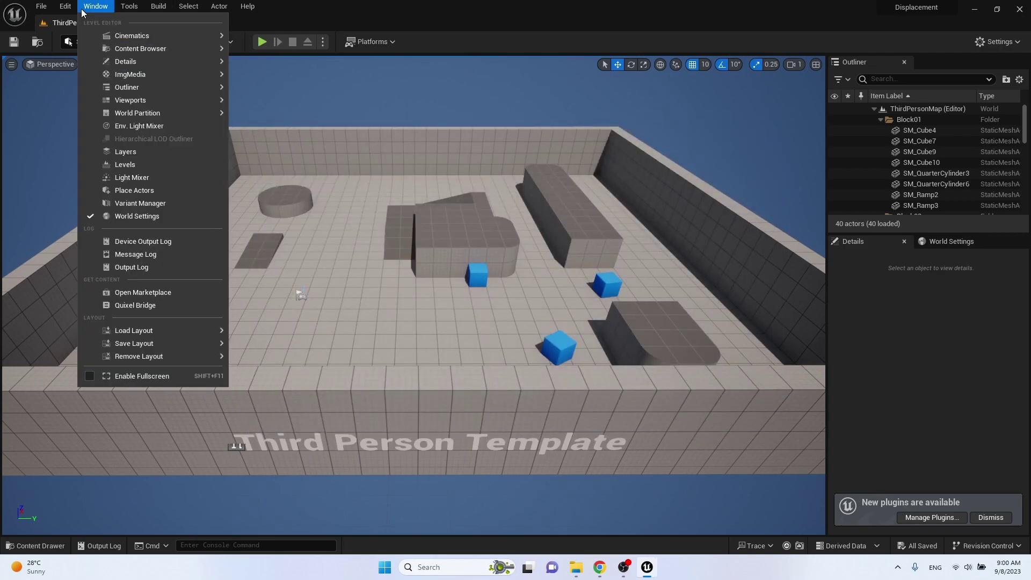
pyautogui.moveTo(142, 37)
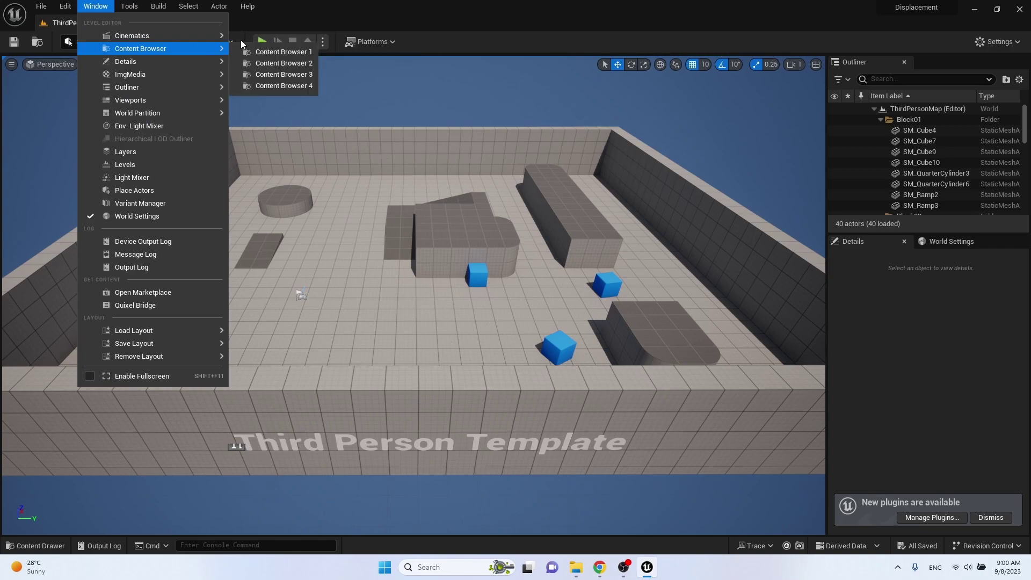
pyautogui.click(269, 50)
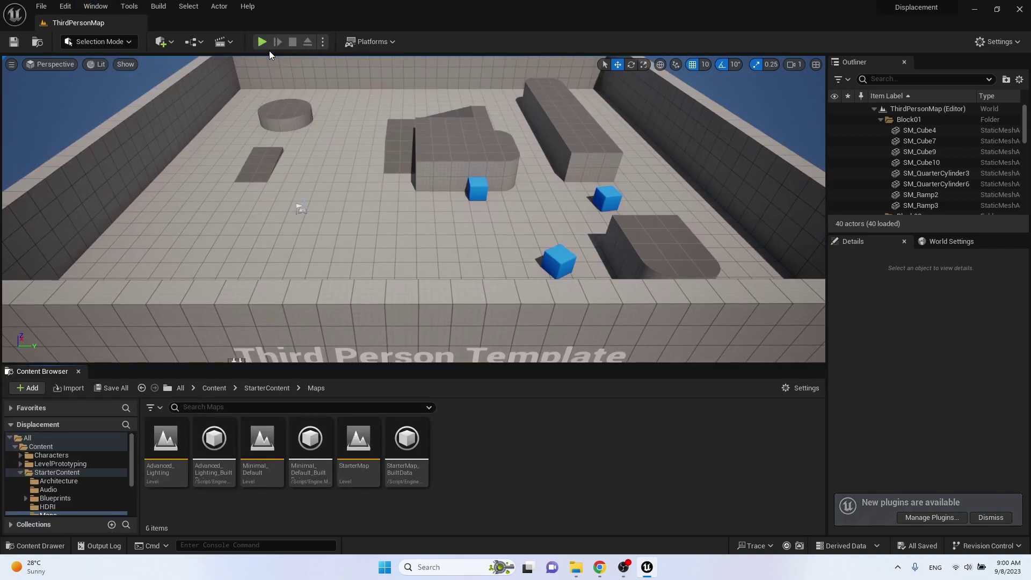
# Create a folder named MyMat in the project's Content folder and open it
pyautogui.click(214, 389)
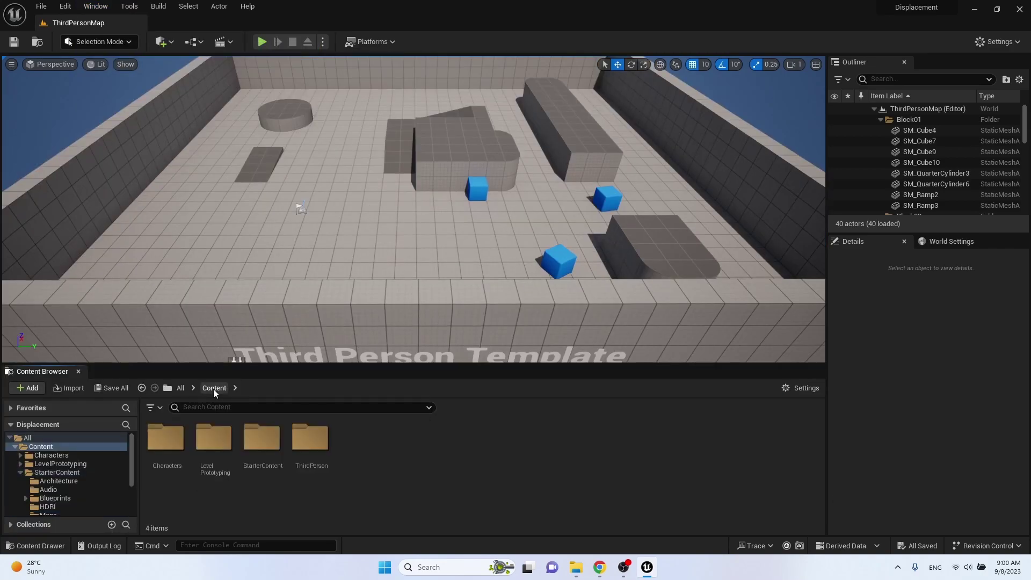
pyautogui.rightClick(418, 473)
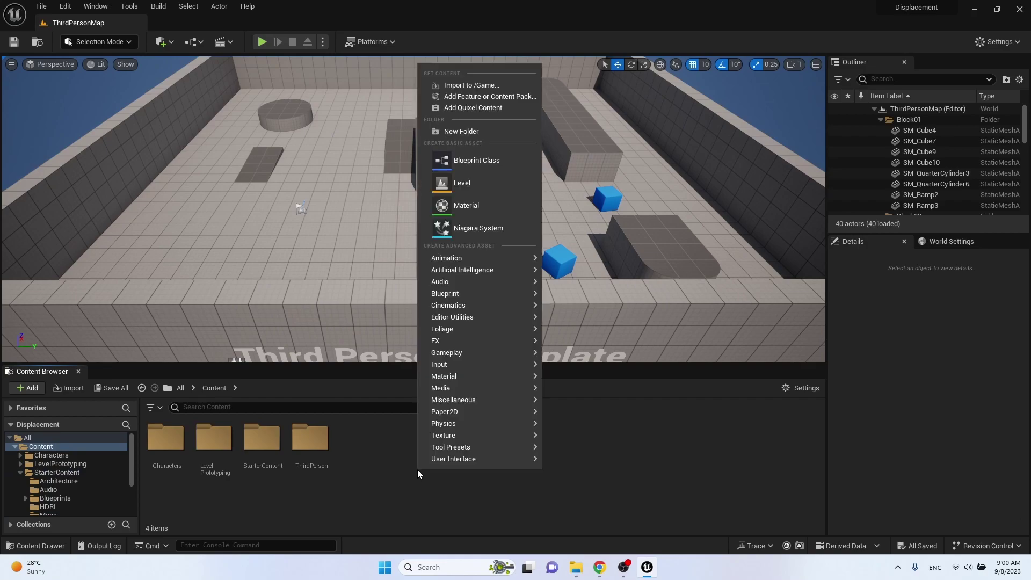
pyautogui.click(495, 133)
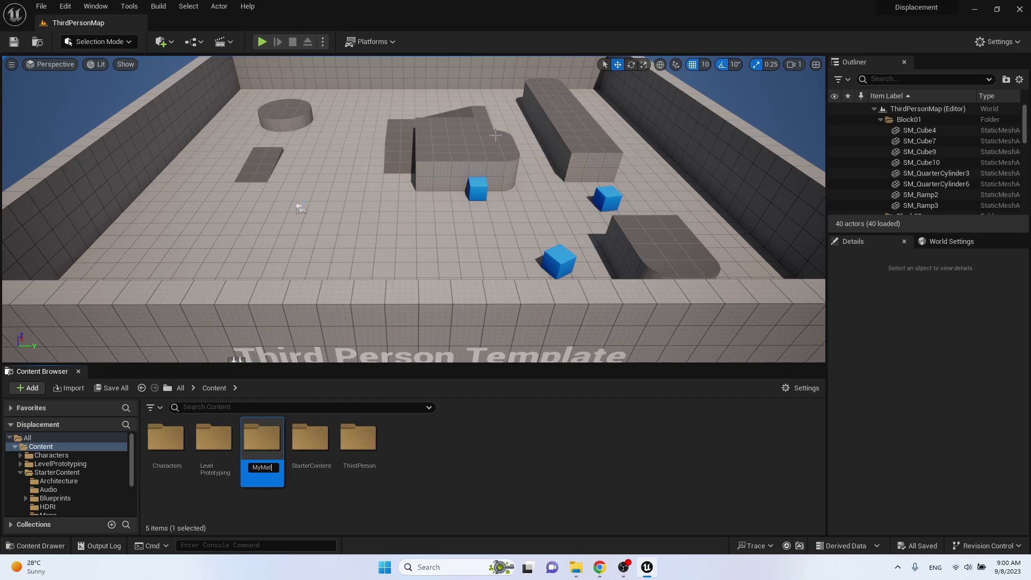
pyautogui.press('Return')
pyautogui.press('Return')
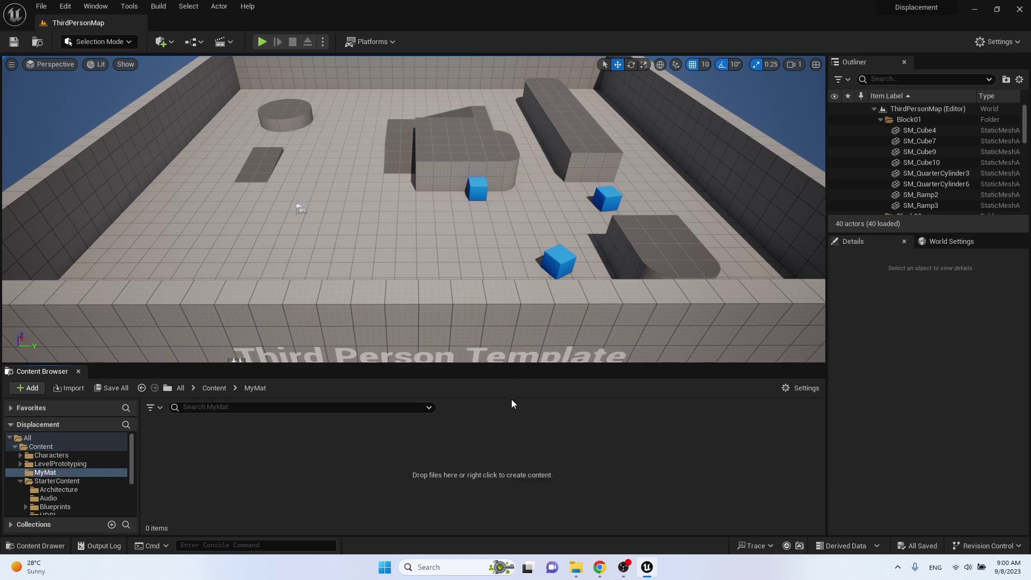
# Create a new material named MyMat in the MyMat folder
pyautogui.rightClick(238, 498)
pyautogui.click(298, 236)
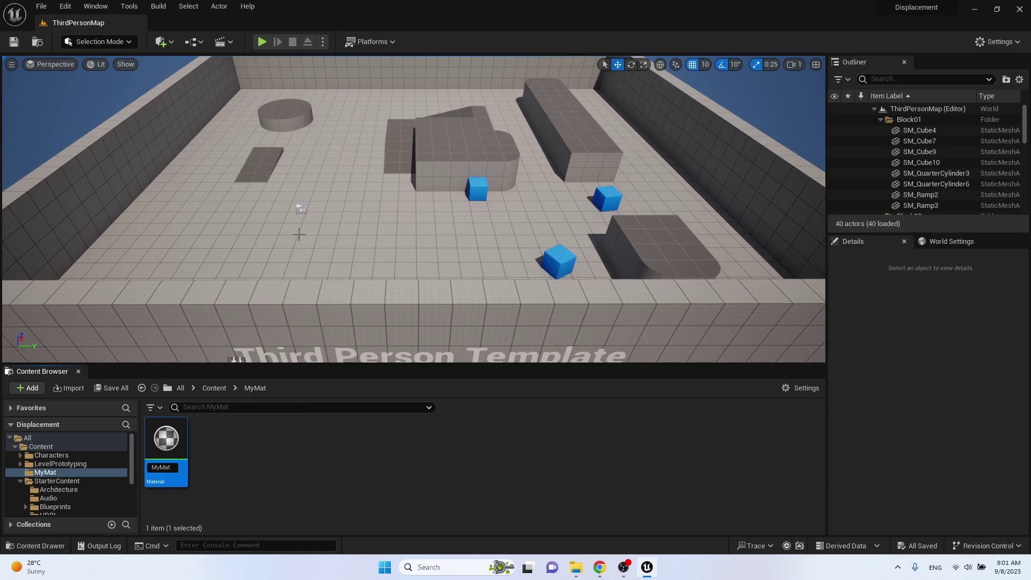
pyautogui.press('Return')
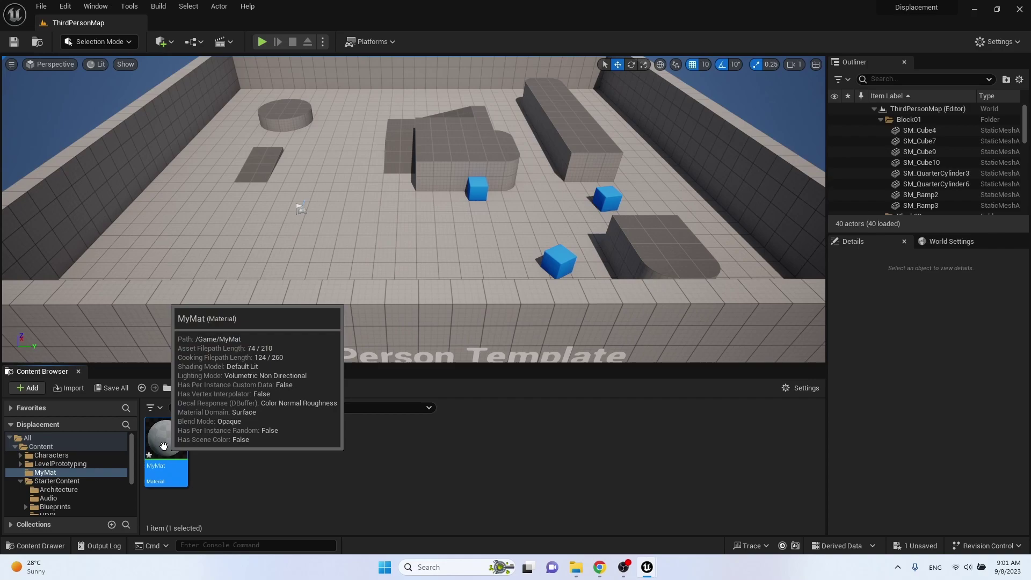
# Open the MyMat material, examine its main node for the Displacement input, and close the material editor
pyautogui.doubleClick(164, 446)
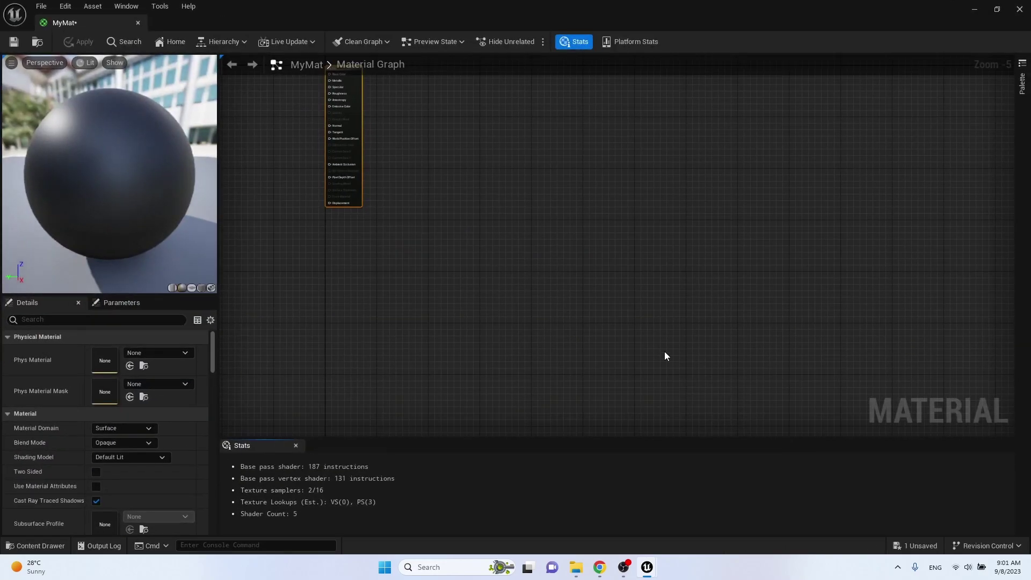
pyautogui.moveTo(392, 216); pyautogui.dragTo(506, 288, button='right')
pyautogui.scroll(5, 508, 295)
pyautogui.moveTo(347, 236); pyautogui.dragTo(486, 285, button='right')
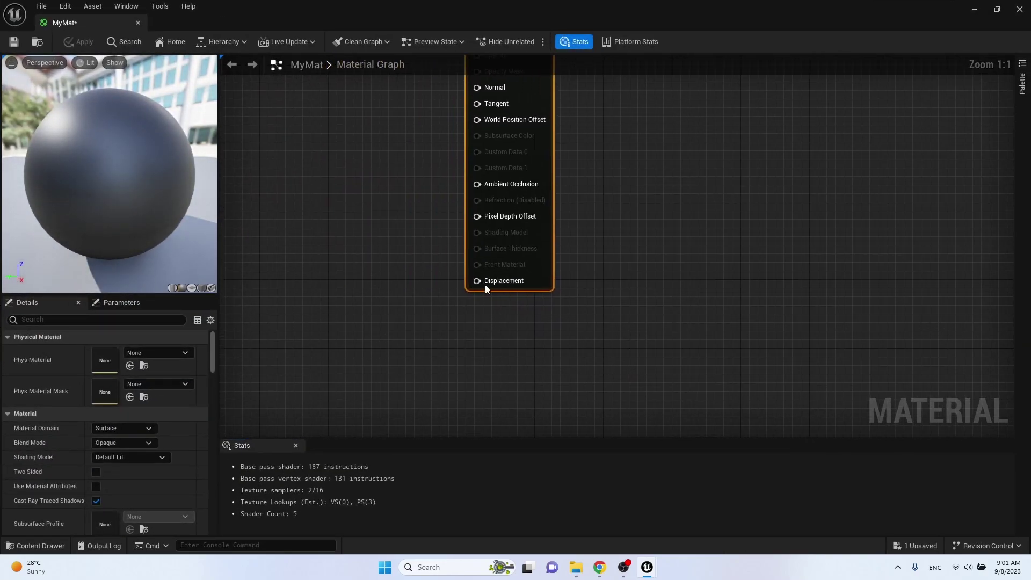
pyautogui.scroll(-5, 675, 321)
pyautogui.click(1020, 8)
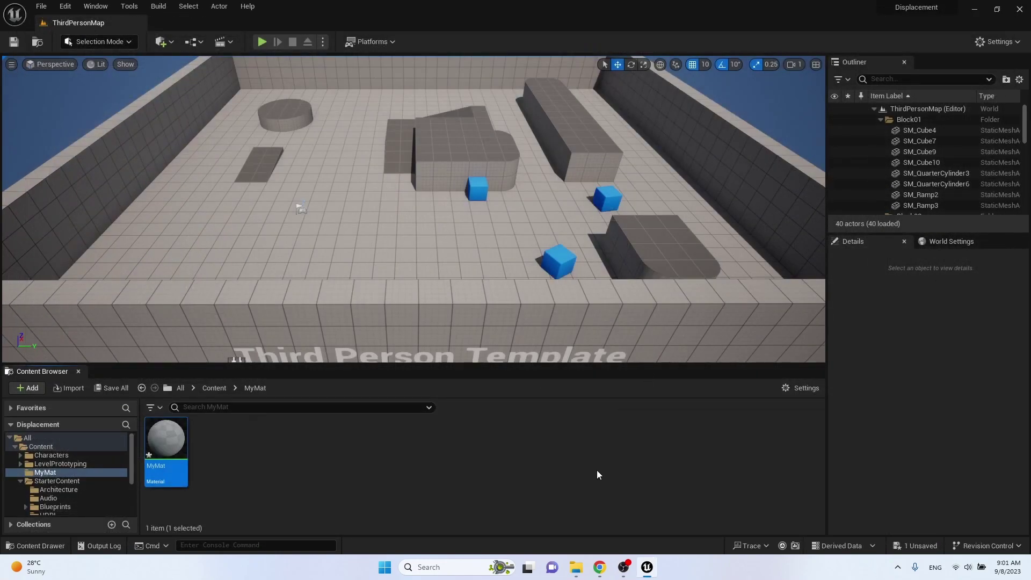
# Import the 4K Albedo, Displacement, Normal, Roughness and Specular textures from the rock_jagged_tecmcizb folder into MyMat
pyautogui.click(576, 567)
pyautogui.click(572, 253)
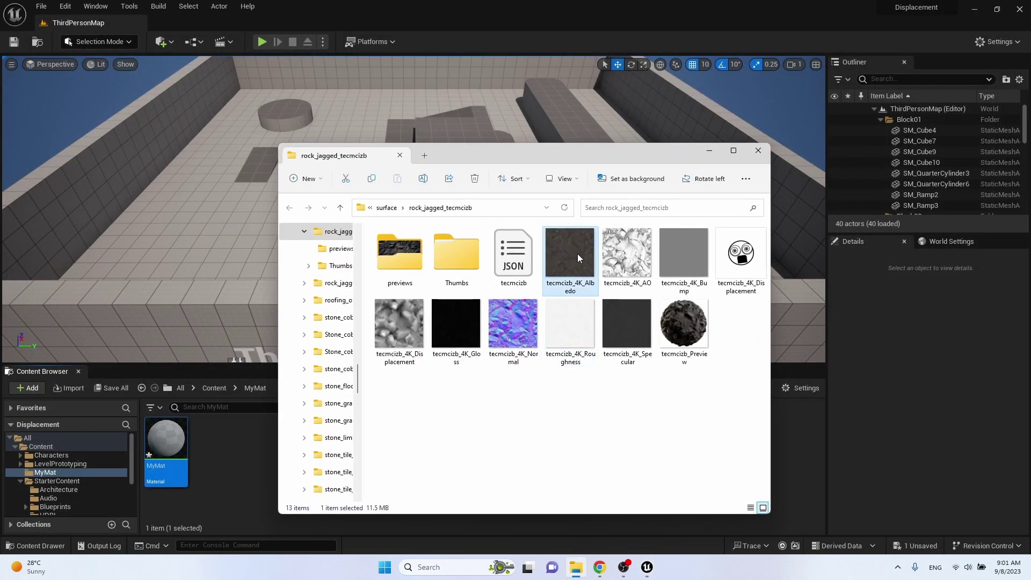
pyautogui.keyDown('ctrl'); pyautogui.click(408, 327); pyautogui.keyUp('ctrl')
pyautogui.keyDown('ctrl'); pyautogui.click(524, 325); pyautogui.keyUp('ctrl')
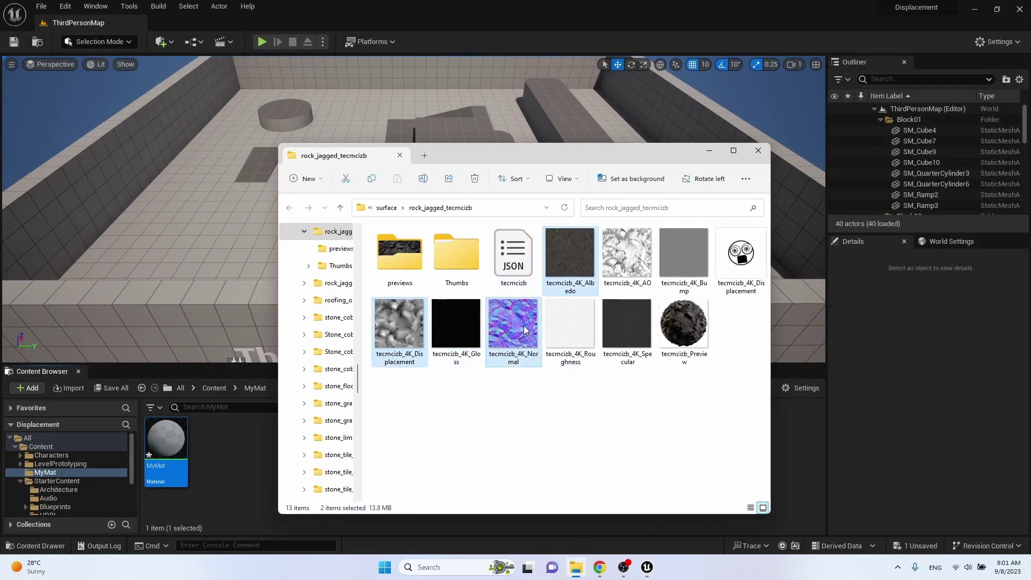
pyautogui.keyDown('ctrl'); pyautogui.click(570, 326); pyautogui.keyUp('ctrl')
pyautogui.keyDown('ctrl'); pyautogui.click(624, 329); pyautogui.keyUp('ctrl')
pyautogui.moveTo(401, 324); pyautogui.dragTo(249, 471)
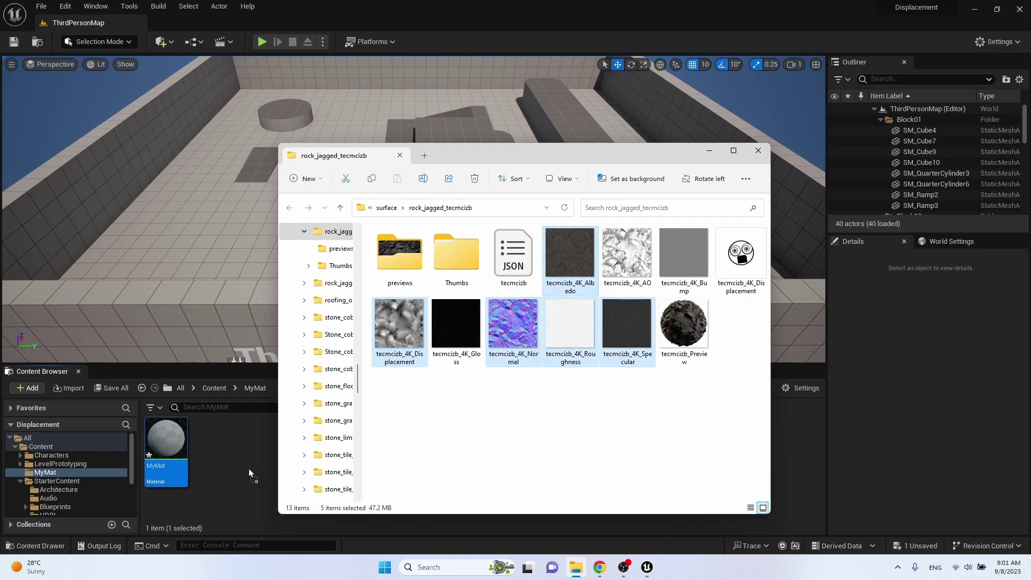
pyautogui.click(710, 150)
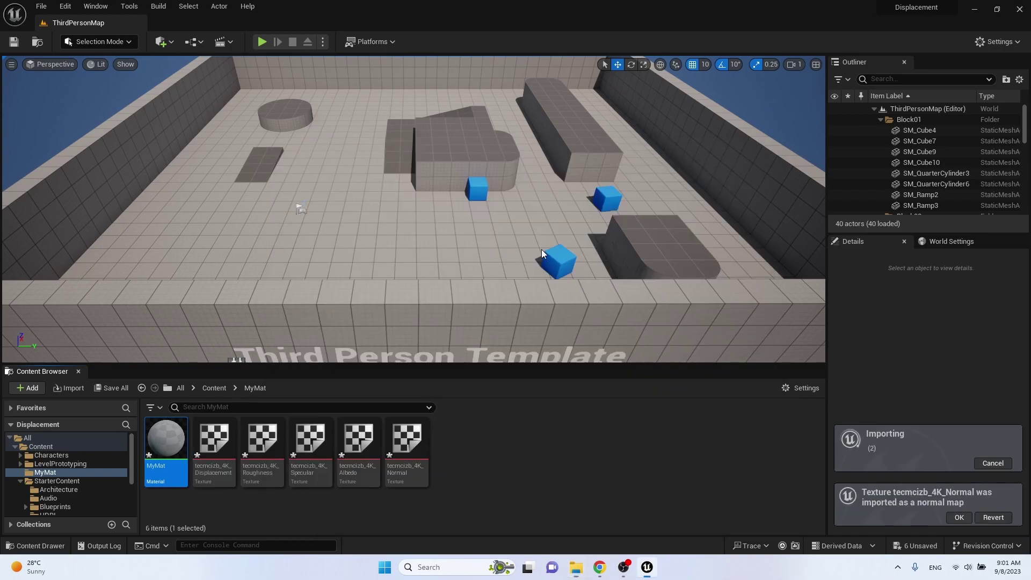
# Add the tecmcizb_4K_Albedo texture to the MyMat material graph and connect its RGB output to Base Color
pyautogui.doubleClick(166, 437)
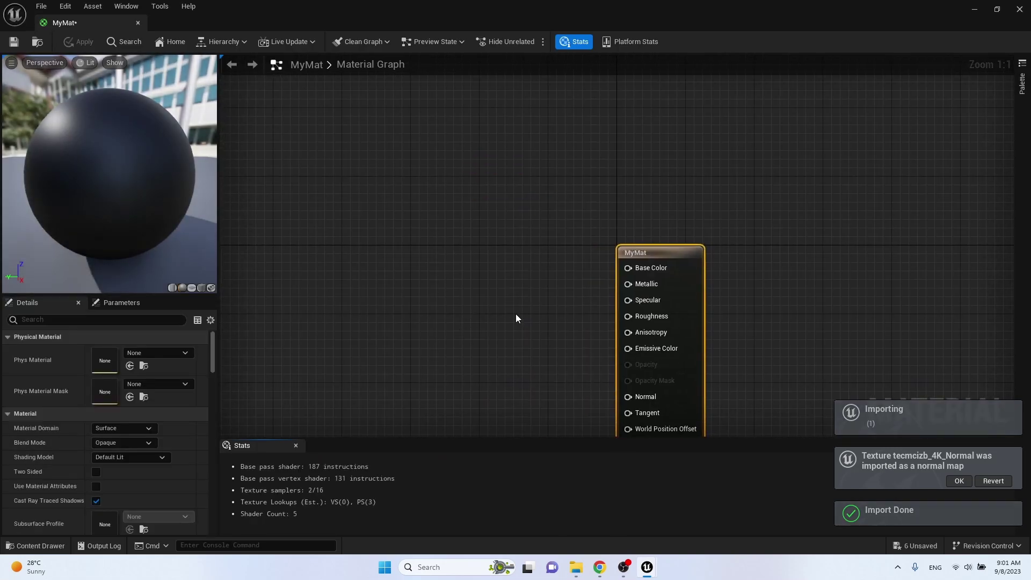
pyautogui.hotkey('ctrl', 'space')
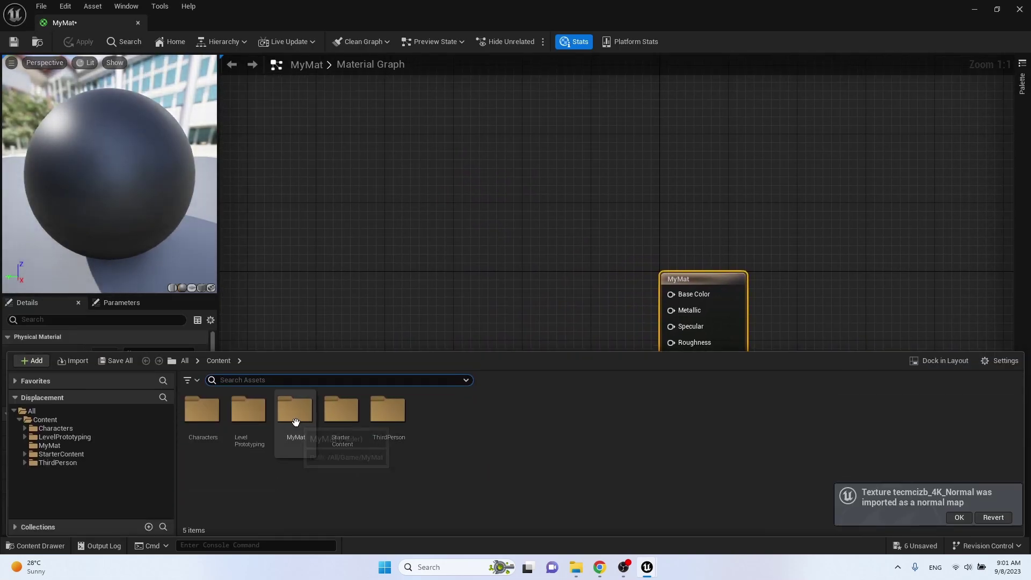
pyautogui.doubleClick(295, 409)
pyautogui.moveTo(244, 424); pyautogui.dragTo(479, 156)
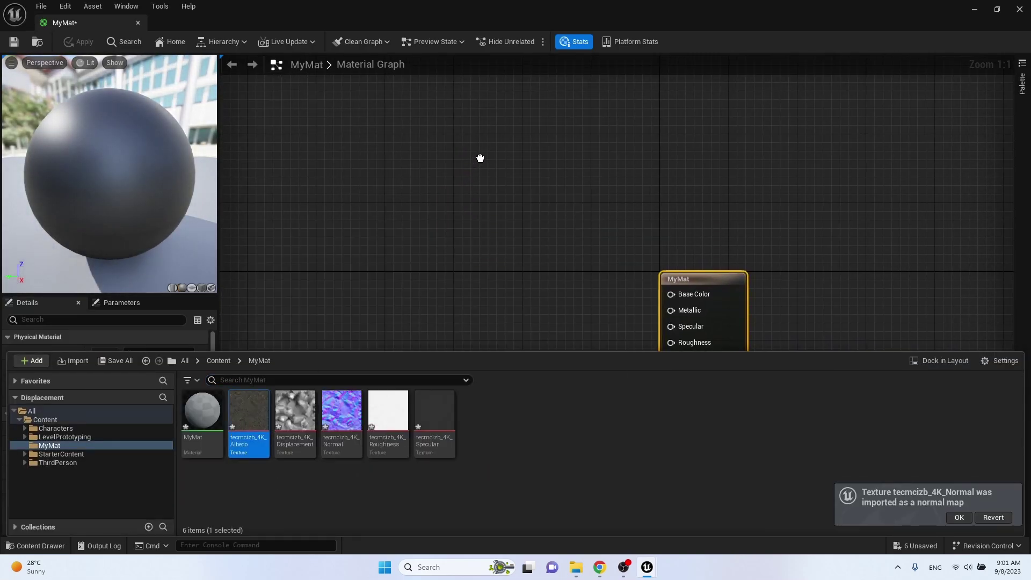
pyautogui.moveTo(582, 182); pyautogui.dragTo(670, 293)
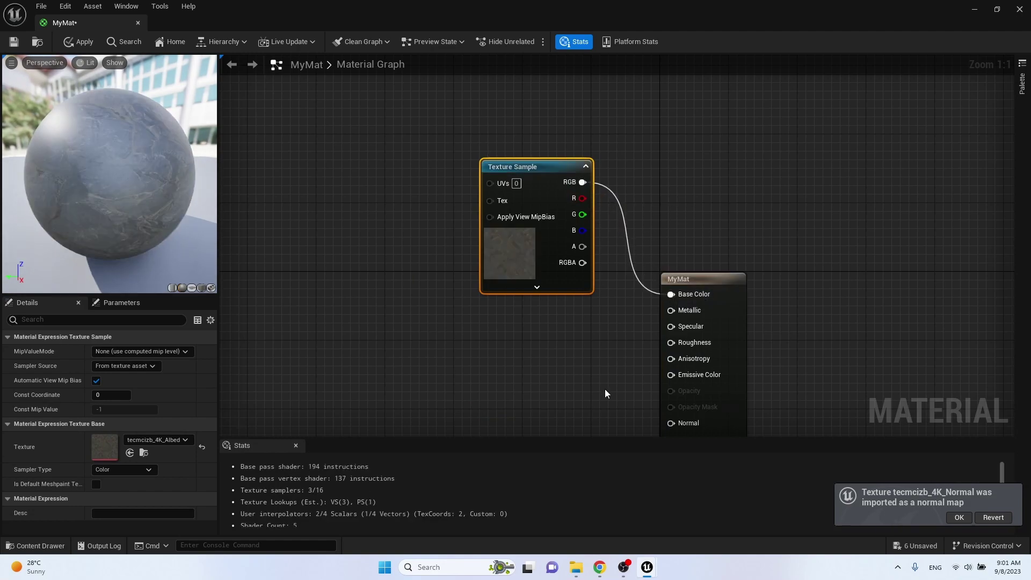
# Add the tecmcizb_4K_Specular texture to the MyMat graph and connect its RGB output to Specular
pyautogui.moveTo(605, 389); pyautogui.dragTo(617, 263, button='right')
pyautogui.hotkey('ctrl', 'space')
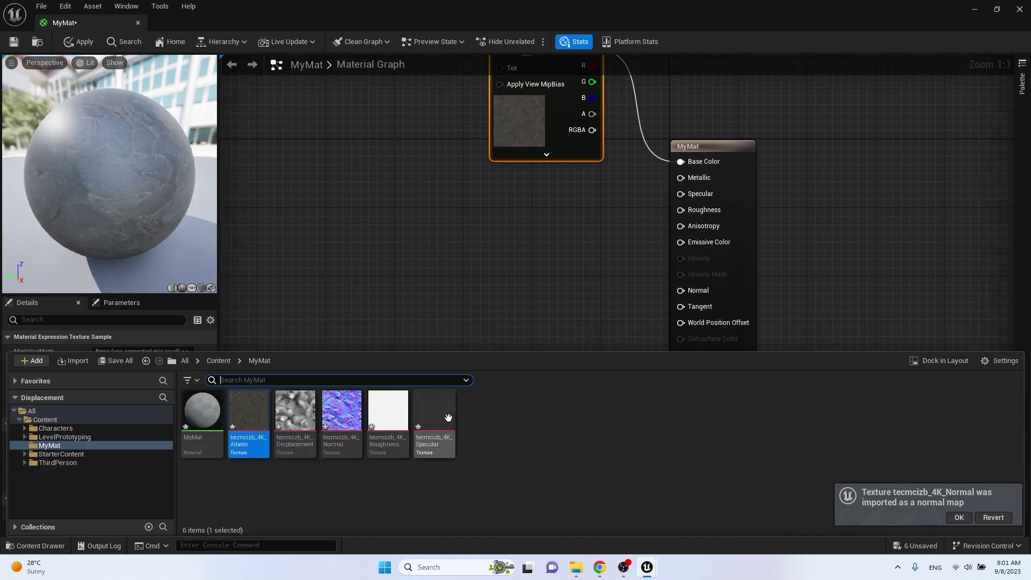
pyautogui.moveTo(434, 409); pyautogui.dragTo(501, 191)
pyautogui.moveTo(600, 208); pyautogui.dragTo(681, 194)
# Add the tecmcizb_4K_Roughness texture to the graph and connect its RGB output to Roughness
pyautogui.moveTo(618, 372); pyautogui.dragTo(633, 229, button='right')
pyautogui.hotkey('ctrl', 'space')
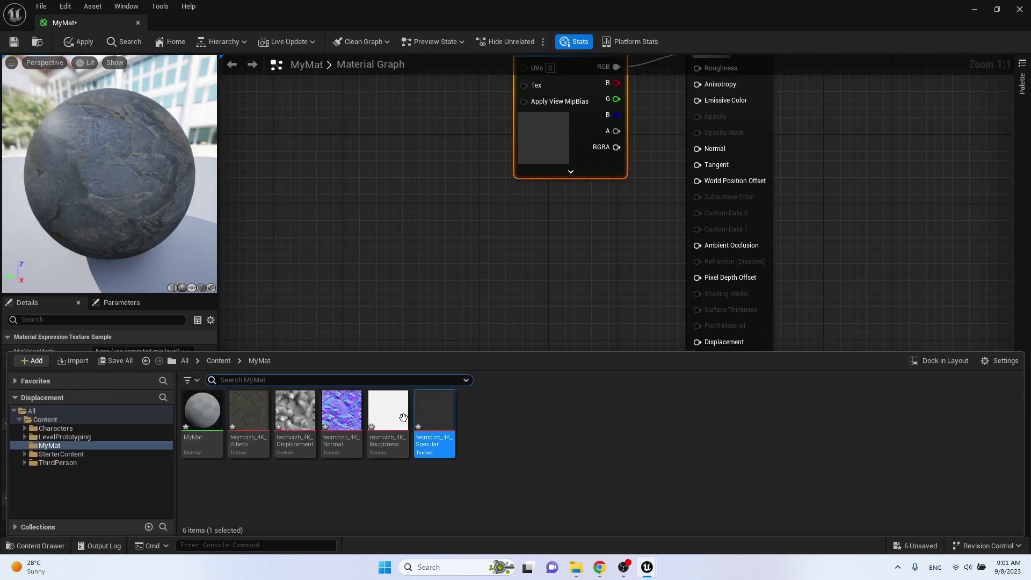
pyautogui.moveTo(403, 435); pyautogui.dragTo(573, 221)
pyautogui.moveTo(573, 221); pyautogui.dragTo(532, 299, button='right')
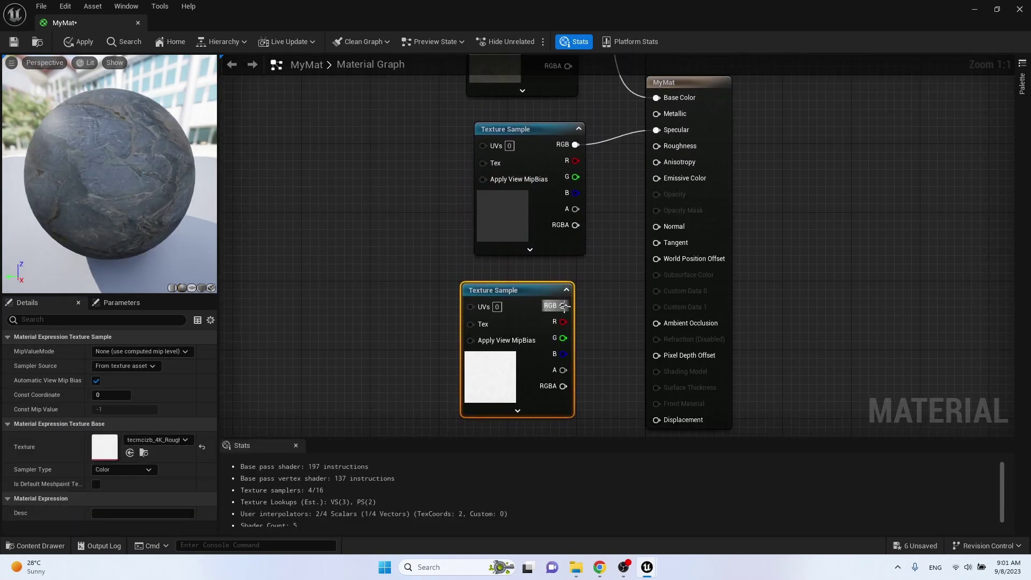
pyautogui.moveTo(563, 306); pyautogui.dragTo(662, 146)
# Add the tecmcizb_4K_Displacement texture to the graph and connect its RGB output to Displacement
pyautogui.moveTo(424, 373); pyautogui.dragTo(382, 184, button='right')
pyautogui.hotkey('ctrl', 'space')
pyautogui.moveTo(295, 425); pyautogui.dragTo(471, 253)
pyautogui.scroll(-4, 610, 270)
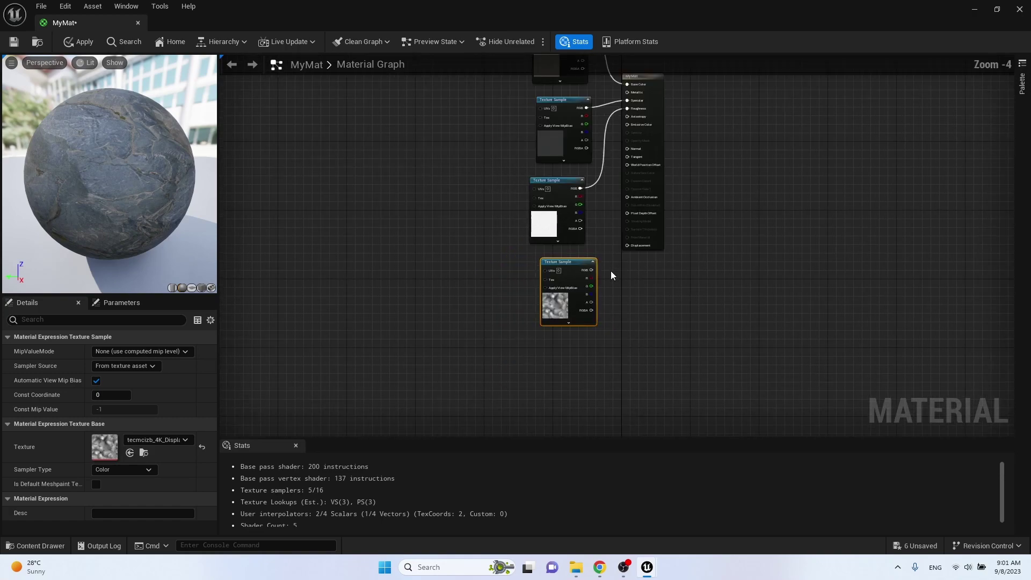
pyautogui.scroll(4, 605, 272)
pyautogui.moveTo(574, 268); pyautogui.dragTo(647, 220)
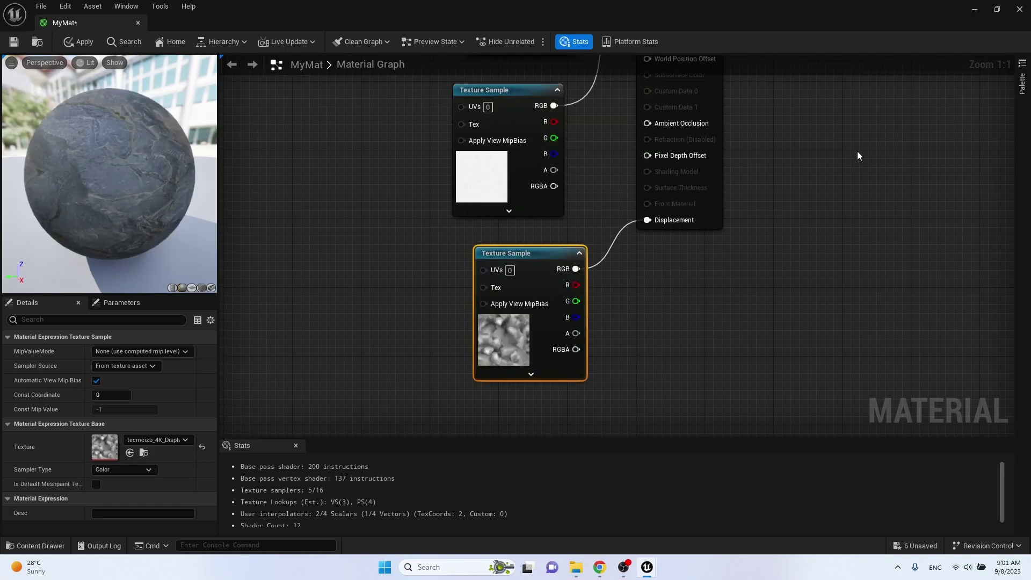
# Set the Nanite displacement Magnitude of the MyMat material to 40
pyautogui.moveTo(619, 261); pyautogui.dragTo(666, 112, button='right')
pyautogui.click(662, 144)
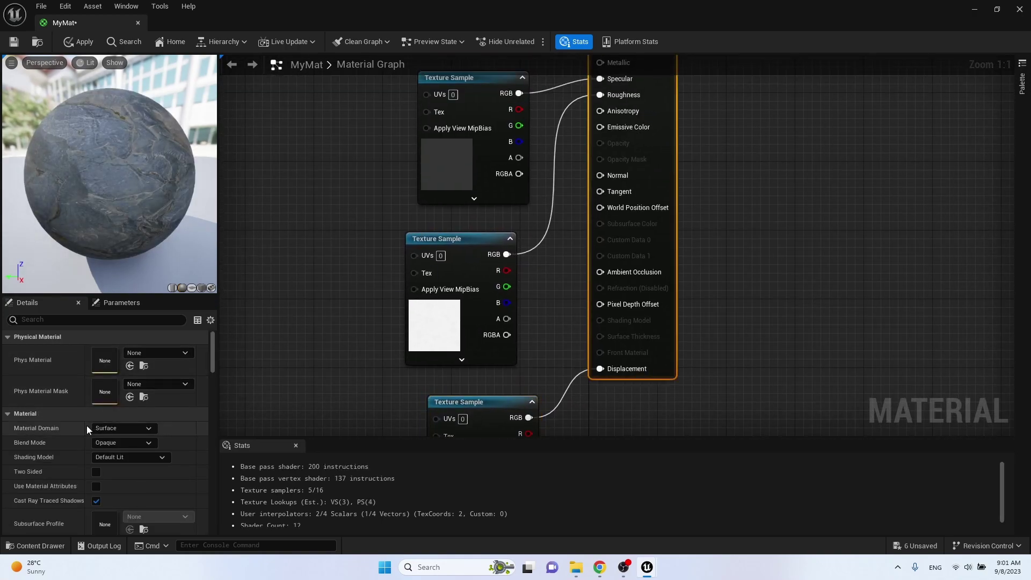
pyautogui.scroll(-3, 87, 427)
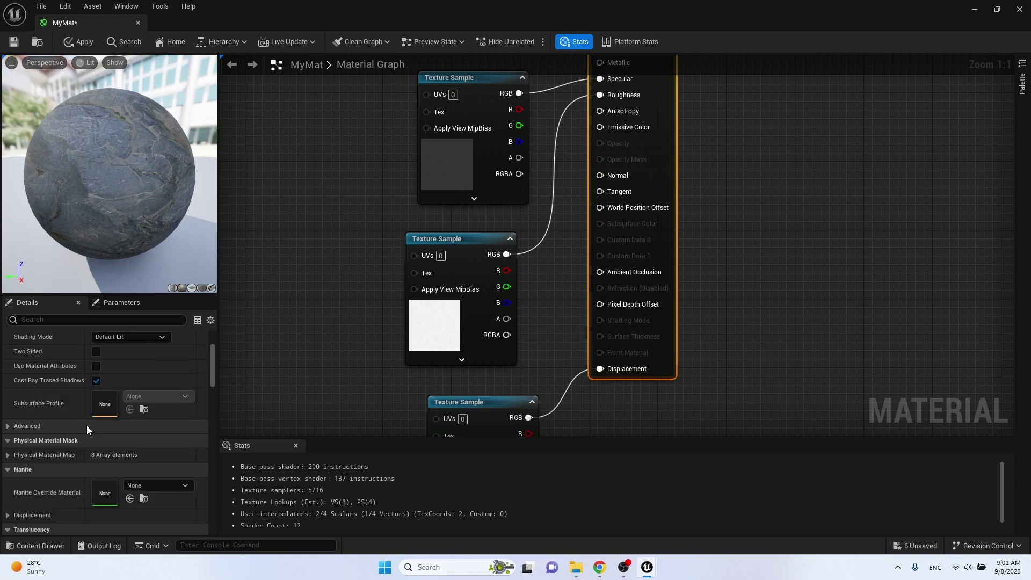
pyautogui.scroll(-2, 86, 425)
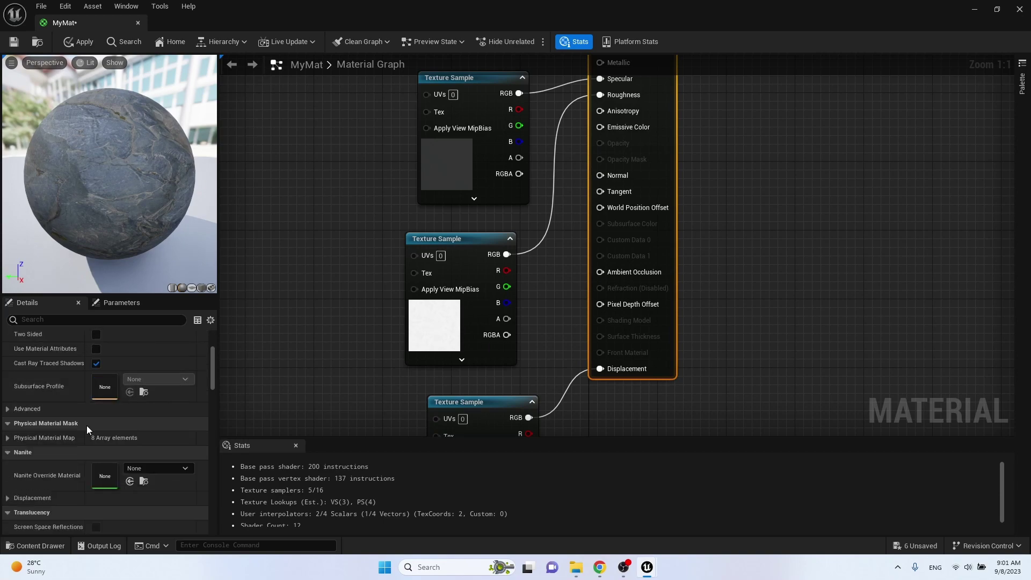
pyautogui.click(24, 498)
pyautogui.click(114, 513)
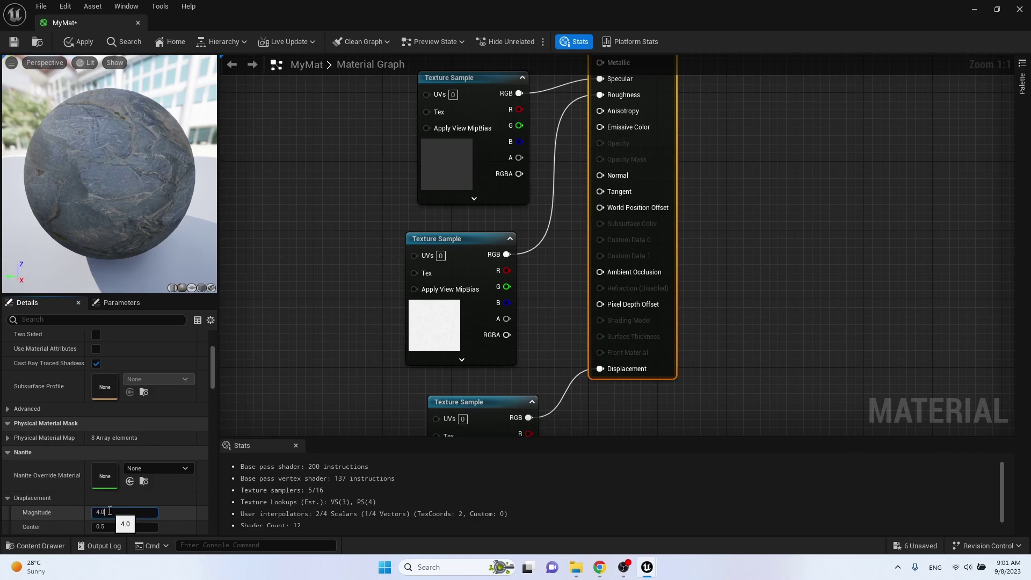
pyautogui.write('40')
pyautogui.press('Return')
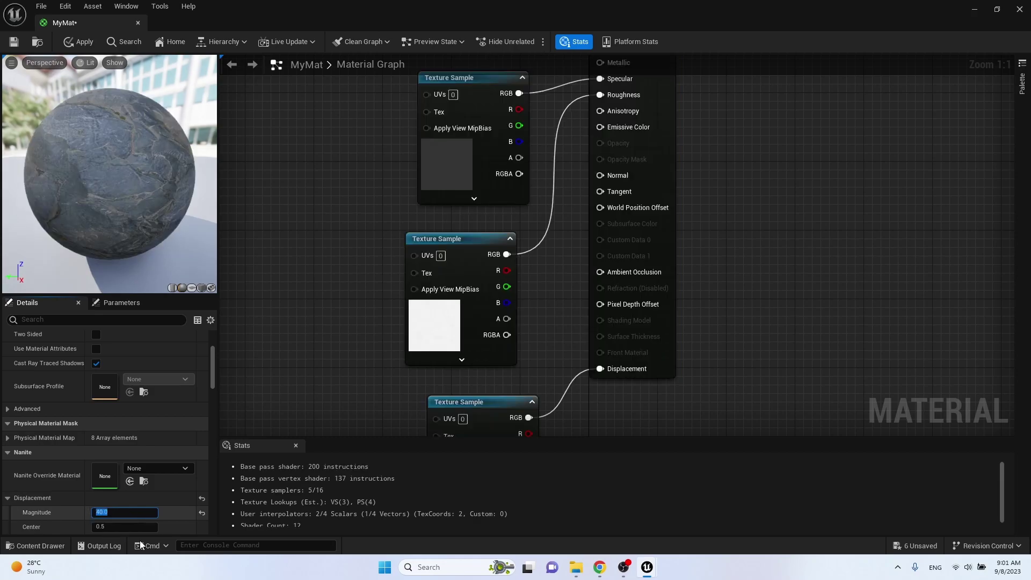
# Apply and save the changes to MyMat and close the material editor
pyautogui.click(81, 41)
pyautogui.click(21, 42)
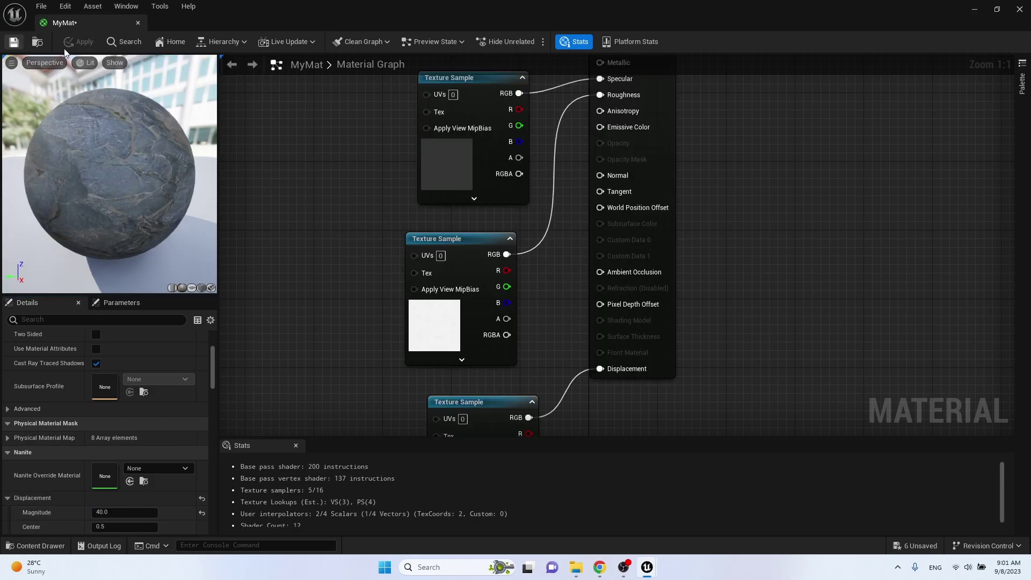
pyautogui.click(1019, 10)
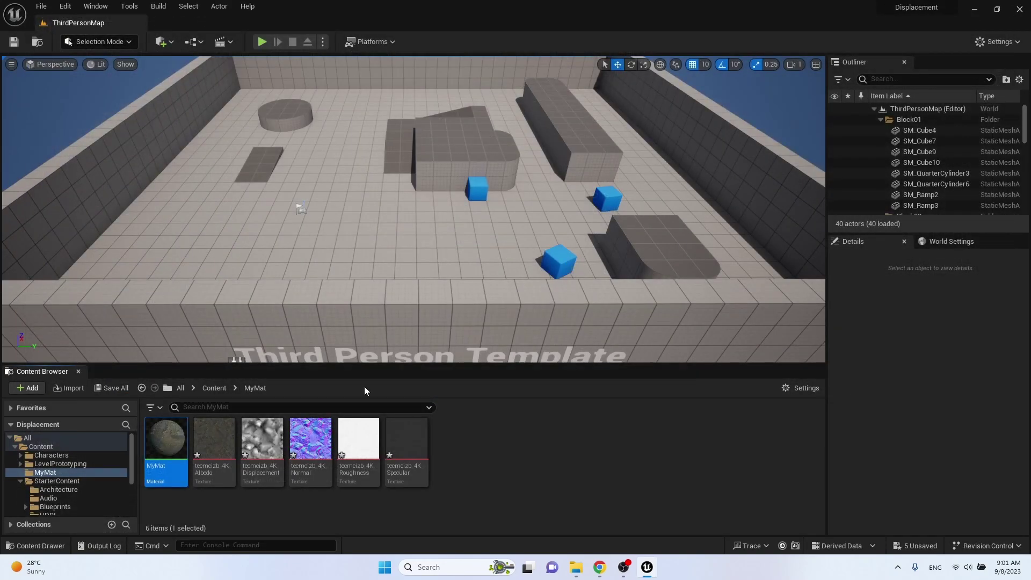
# Apply the MyMat material to the level's floor and select the floor mesh
pyautogui.moveTo(166, 446); pyautogui.dragTo(389, 216)
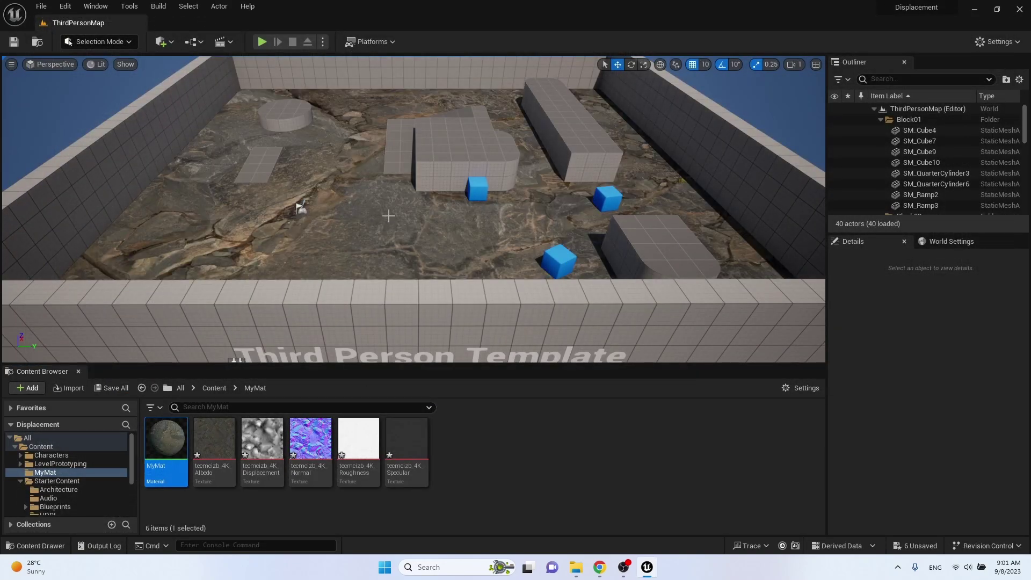
pyautogui.click(388, 216)
# In Modeling Mode, project the floor's UVs with a Plane projection, setting all three dimensions to 400, and accept the result
pyautogui.click(89, 43)
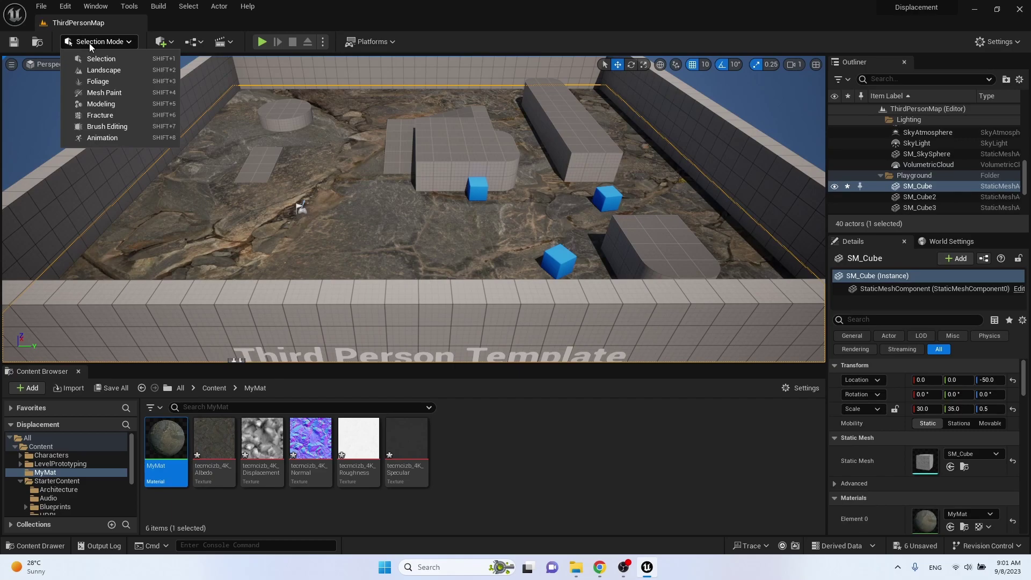
pyautogui.click(101, 105)
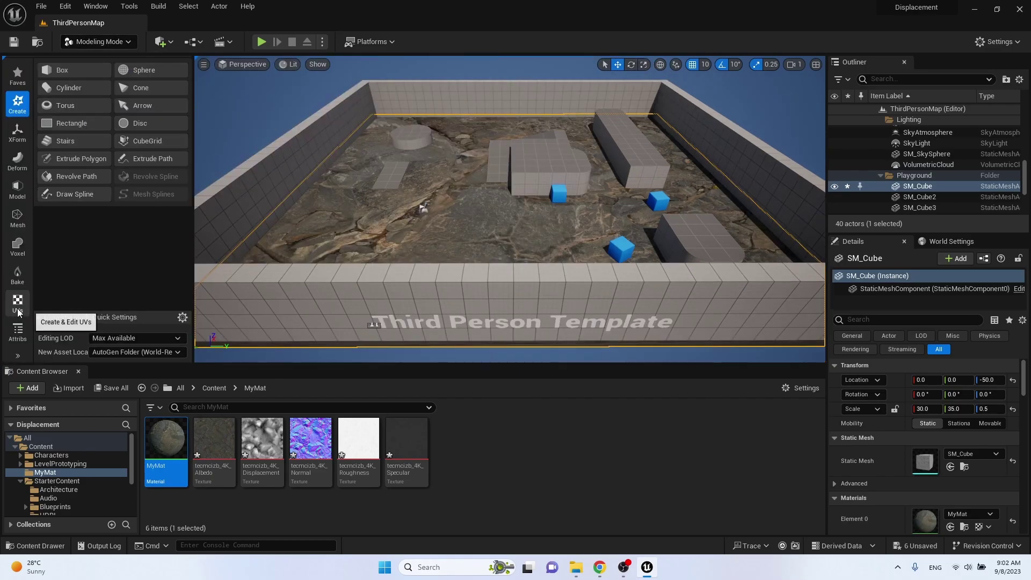
pyautogui.click(18, 304)
pyautogui.click(82, 93)
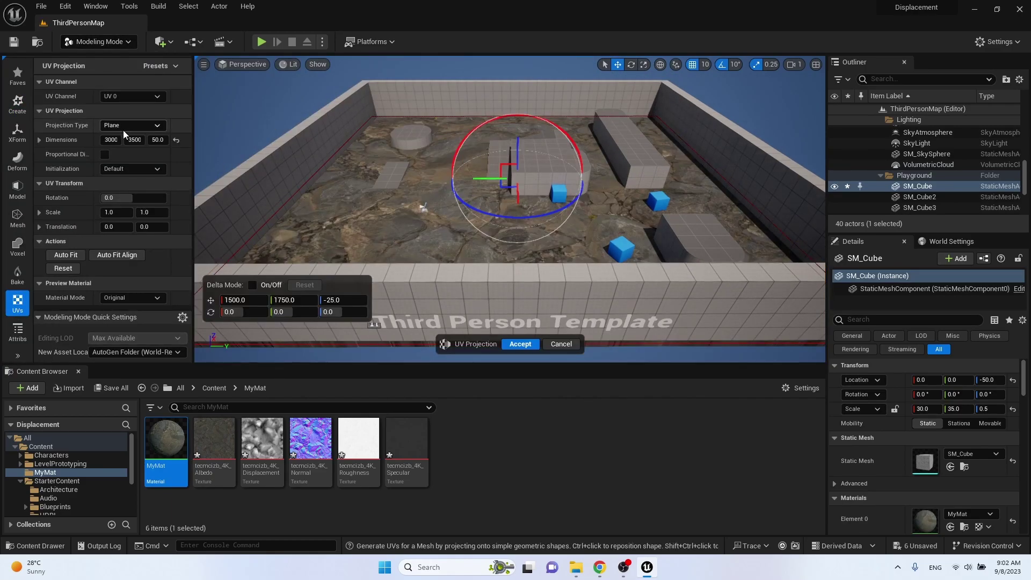
pyautogui.click(112, 140)
pyautogui.write('400')
pyautogui.press('Tab')
pyautogui.write('4')
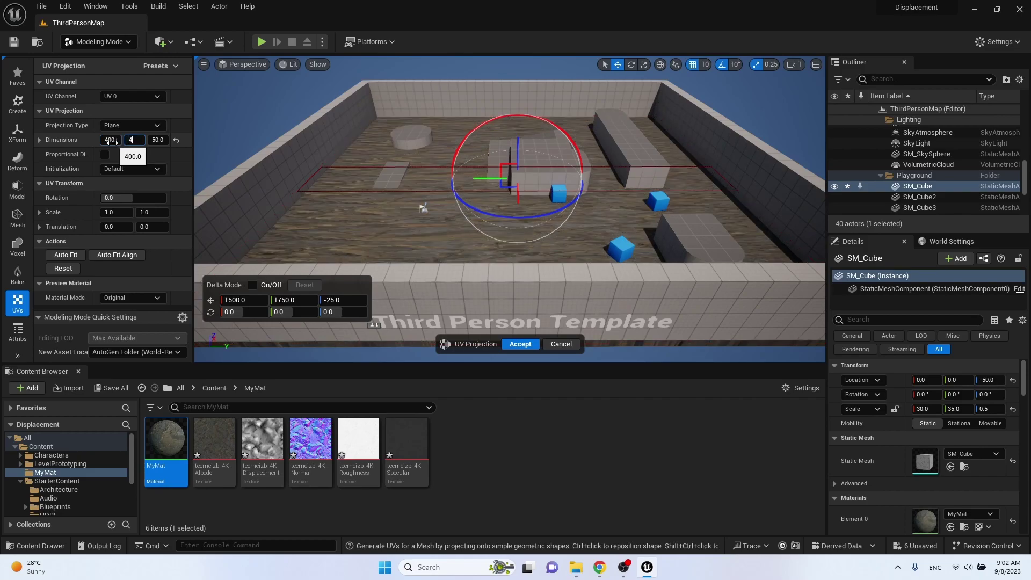
pyautogui.press('Tab')
pyautogui.write('40')
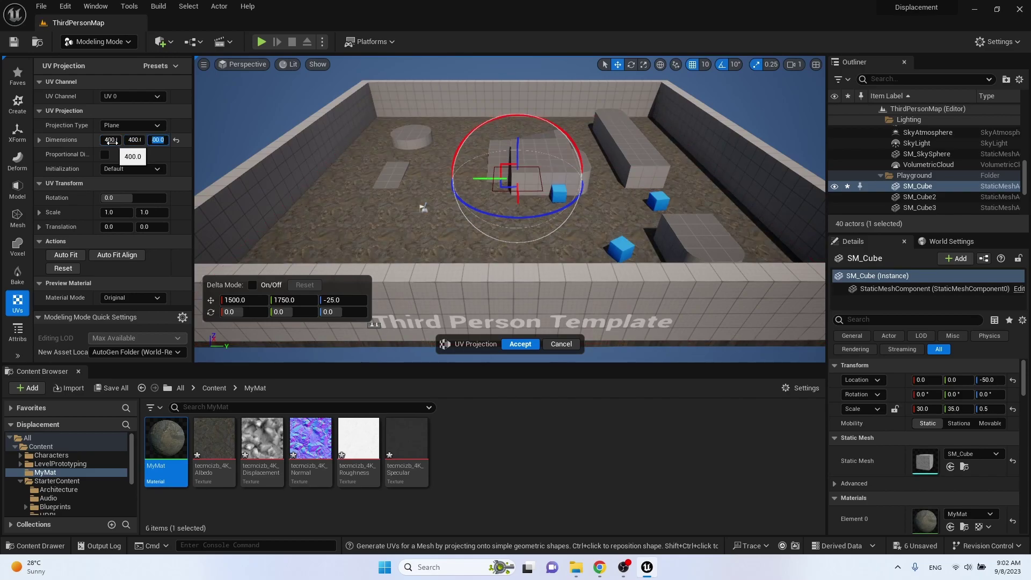
pyautogui.click(517, 345)
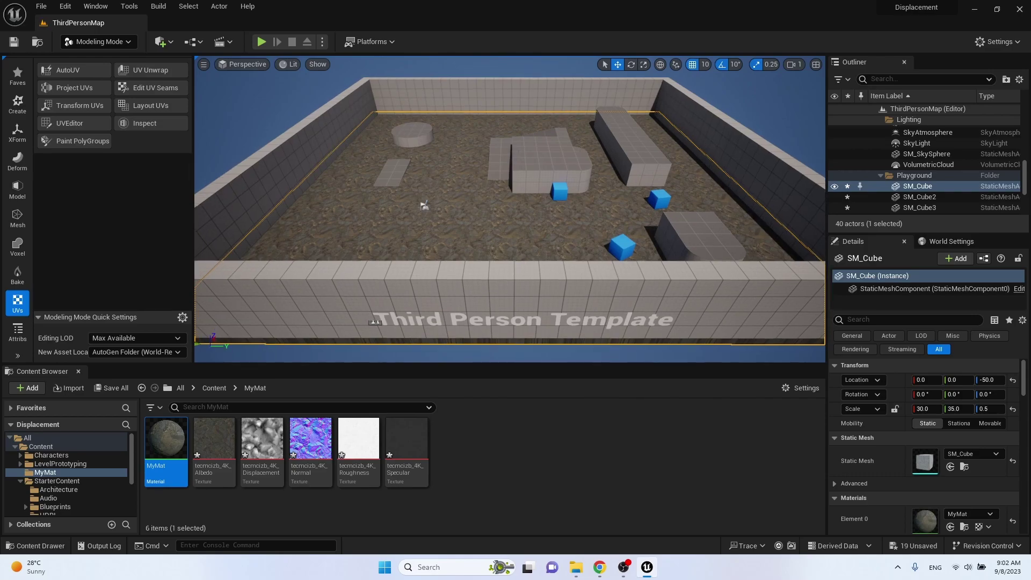
# Switch the editor from Modeling Mode back to Selection Mode
pyautogui.press('w')
pyautogui.moveTo(513, 280); pyautogui.dragTo(532, 257, button='right')
pyautogui.press('a')
pyautogui.press('s')
pyautogui.moveTo(494, 215); pyautogui.dragTo(392, 290, button='right')
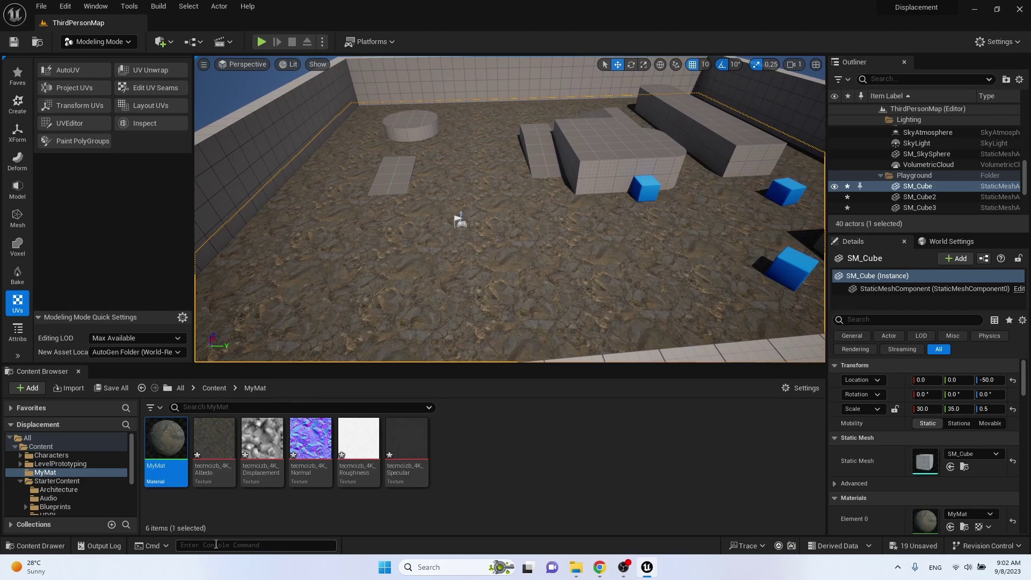
pyautogui.click(124, 45)
pyautogui.click(125, 60)
# Run the console command r.Nanite.Tessellation 1 to turn on Nanite tessellation
pyautogui.click(240, 544)
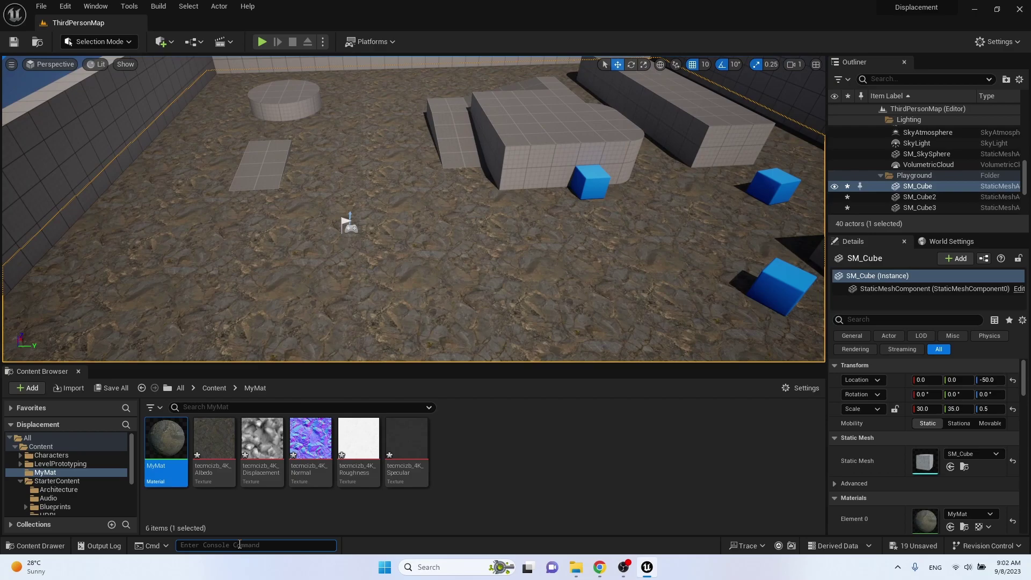
pyautogui.write('nani')
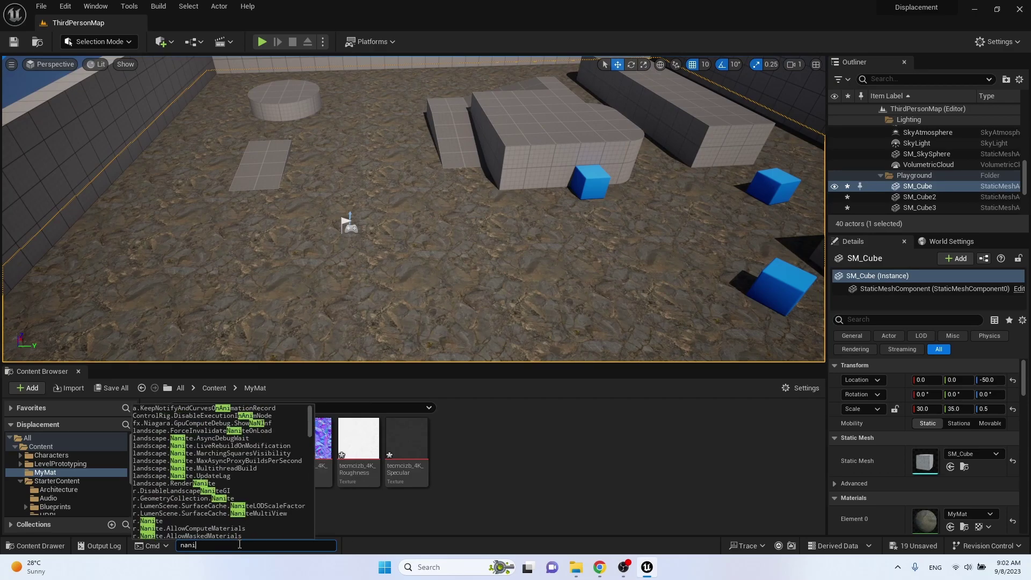
pyautogui.write('te.te')
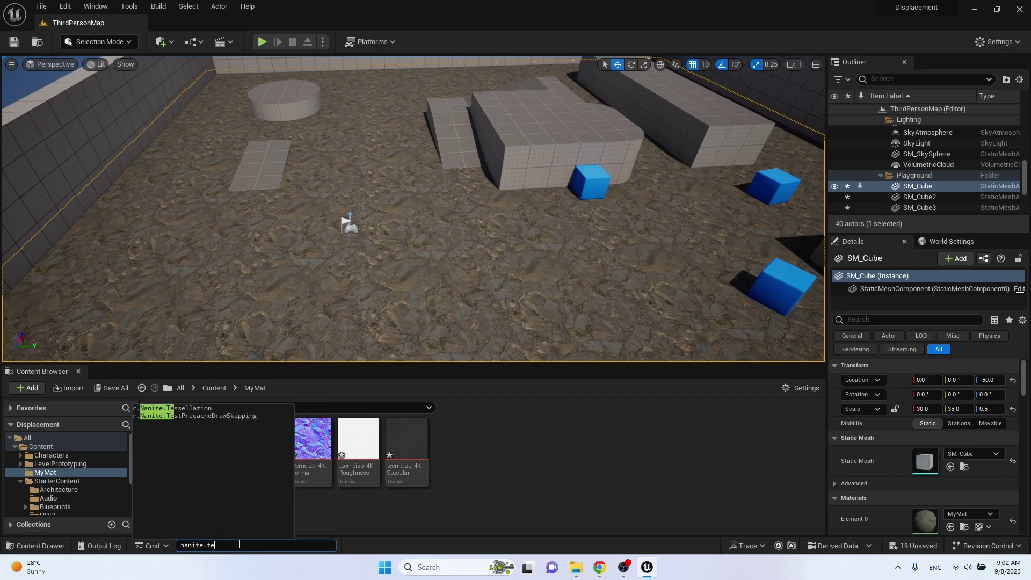
pyautogui.write('s')
pyautogui.click(212, 409)
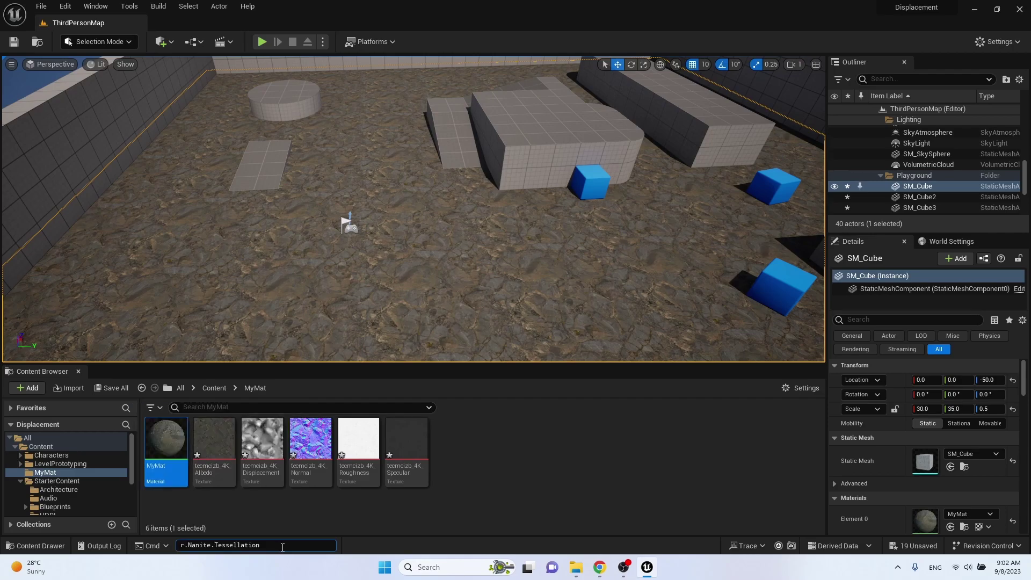
pyautogui.write('1')
# Locate the floor's SM_Cube static mesh asset from the level and enable Nanite on it
pyautogui.click(391, 210)
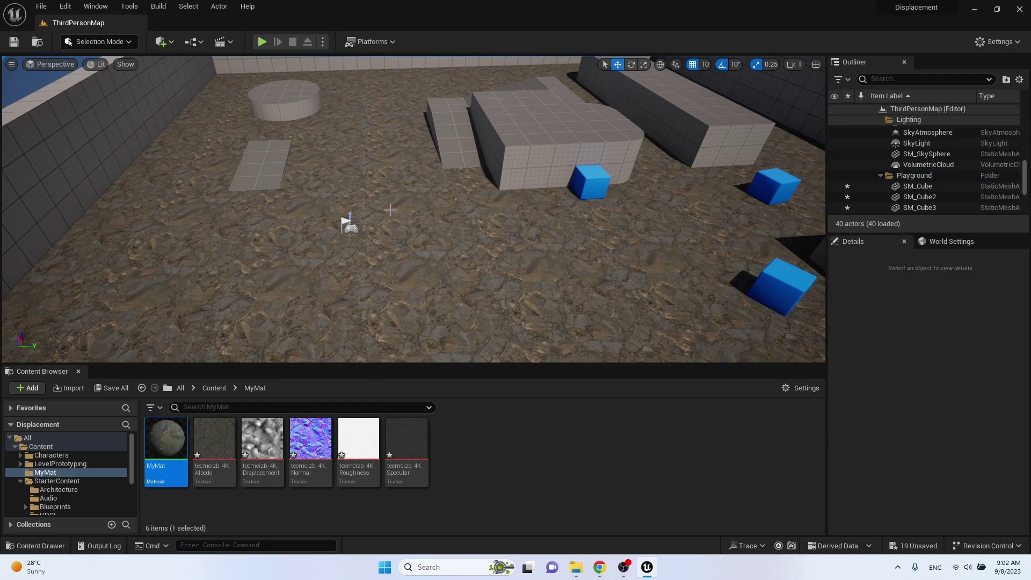
pyautogui.rightClick(391, 210)
pyautogui.click(430, 230)
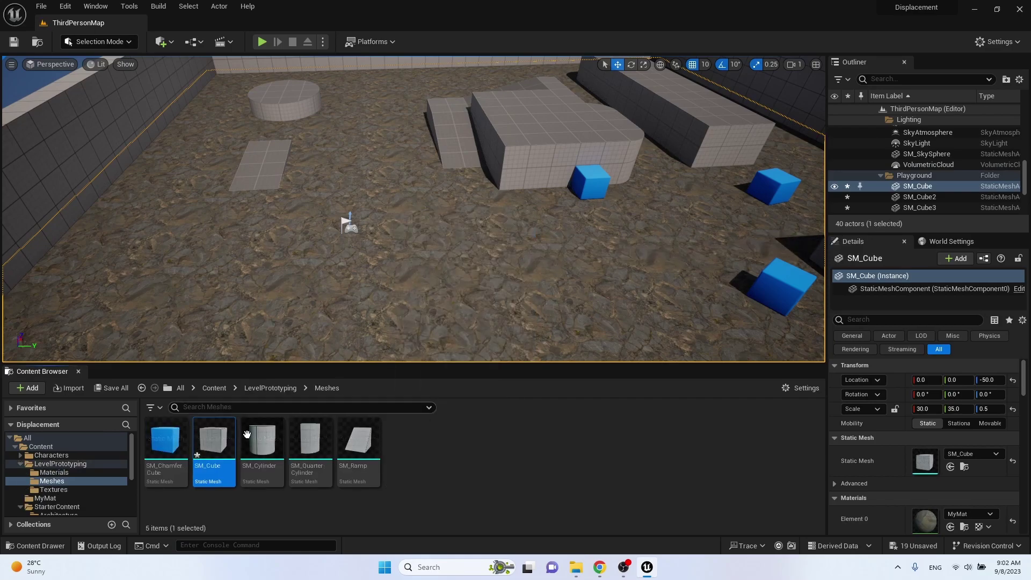
pyautogui.rightClick(216, 443)
pyautogui.moveTo(317, 137)
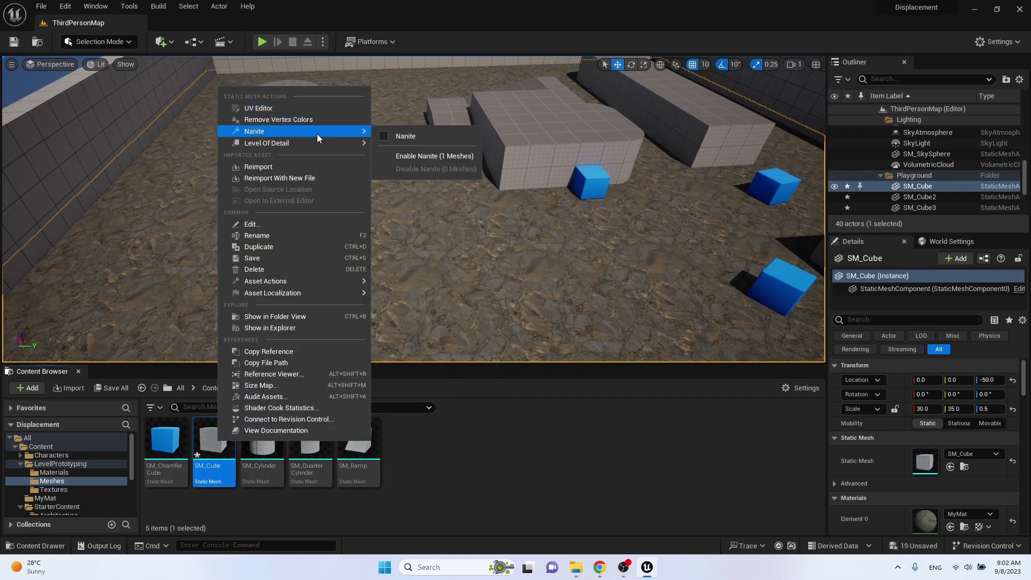
pyautogui.click(383, 136)
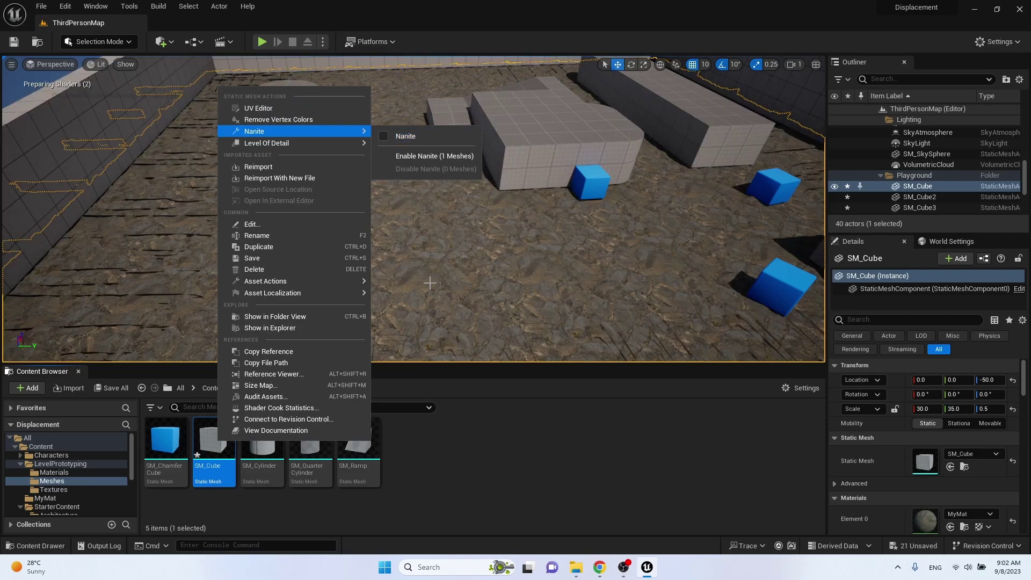
# Reduce the camera speed to 0.033 and inspect the displaced rock surface of the floor up close
pyautogui.moveTo(492, 225)
pyautogui.mouseDown(button='right')
pyautogui.moveTo(529, 242)
pyautogui.moveTo(484, 234)
pyautogui.mouseUp(button='right')
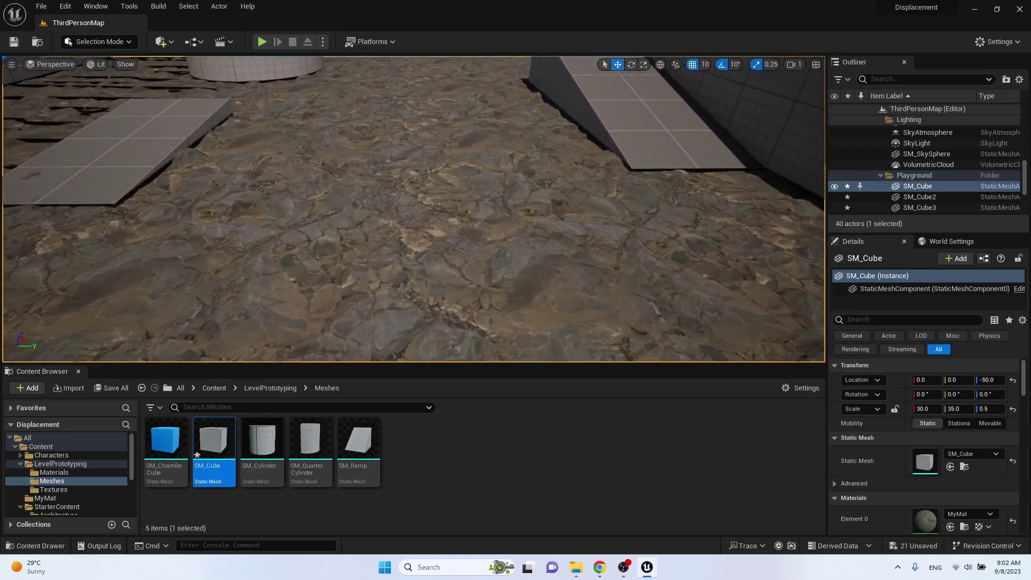
pyautogui.moveTo(392, 261); pyautogui.dragTo(392, 261, button='right')
pyautogui.click(794, 65)
pyautogui.moveTo(825, 90); pyautogui.dragTo(779, 90)
pyautogui.moveTo(692, 161); pyautogui.dragTo(685, 164, button='right')
pyautogui.moveTo(408, 269); pyautogui.dragTo(407, 269, button='right')
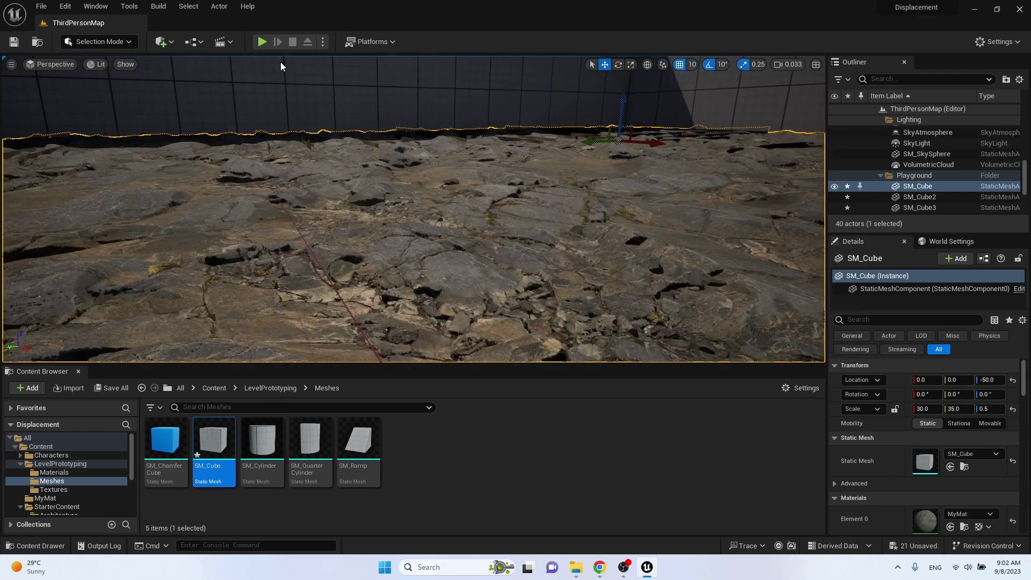
# Play the level in the editor and run the character around to examine the displaced floor
pyautogui.click(262, 41)
pyautogui.press('w')
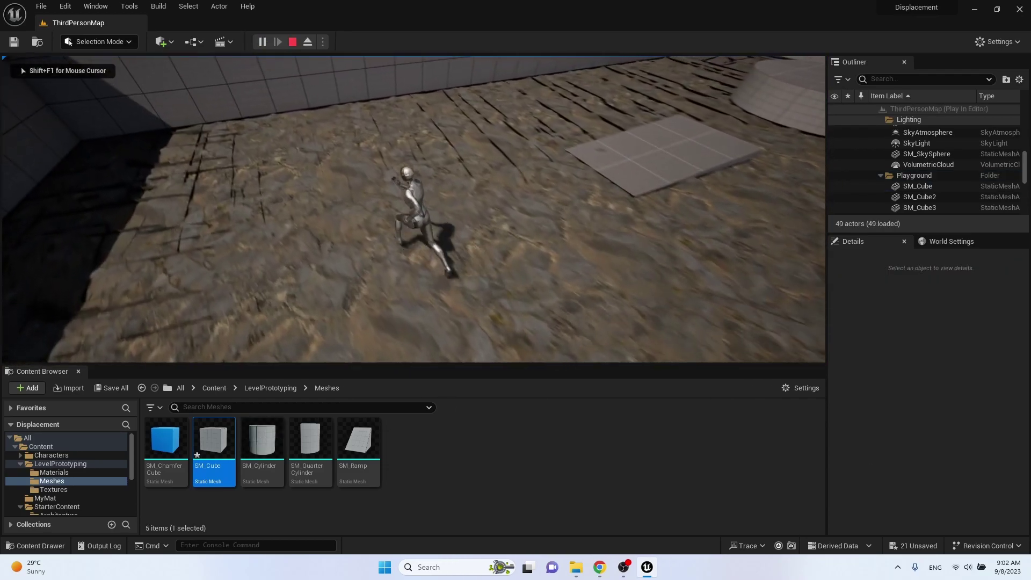
pyautogui.press('w')
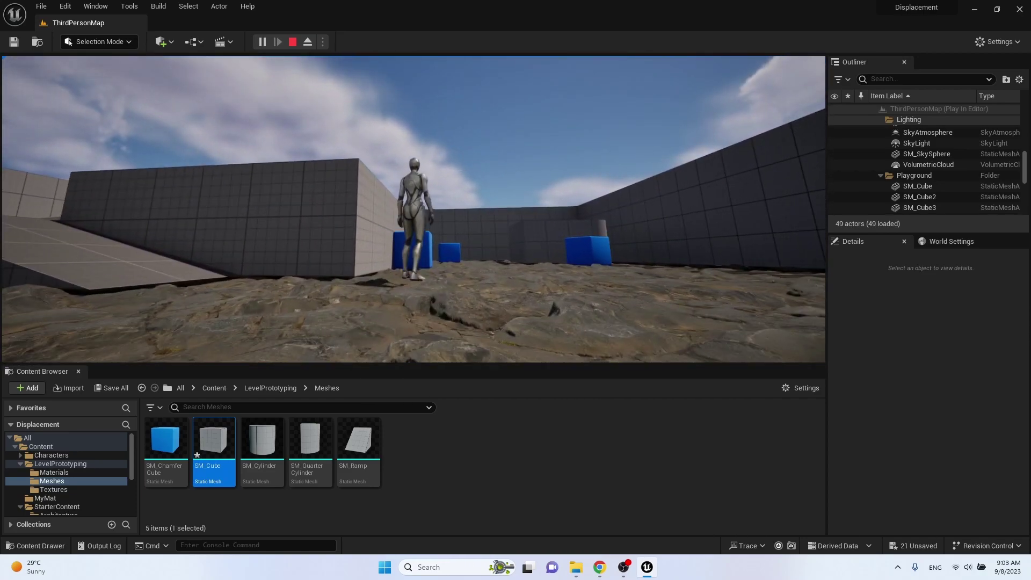
pyautogui.press('w')
pyautogui.press('w')
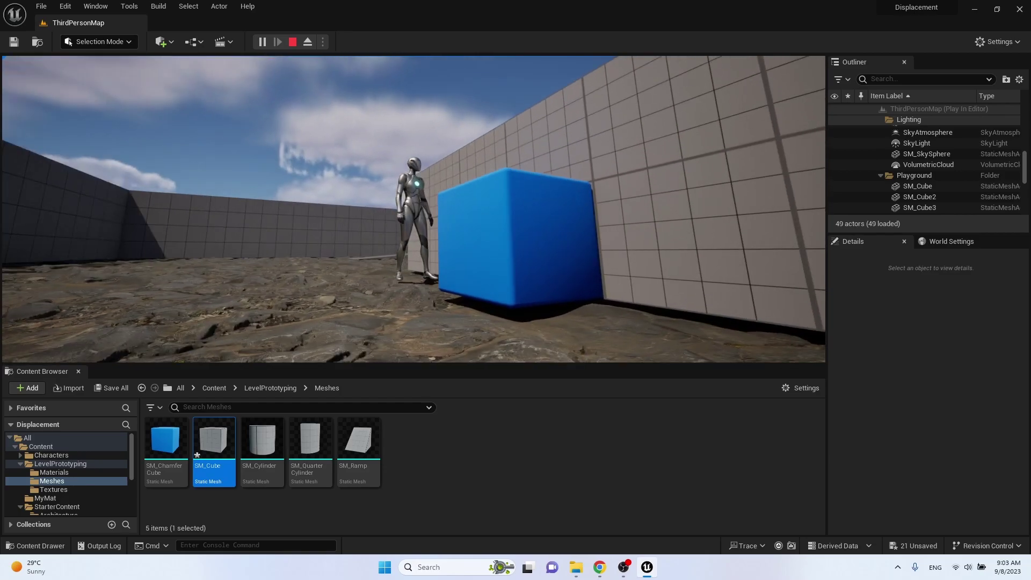
pyautogui.press('w')
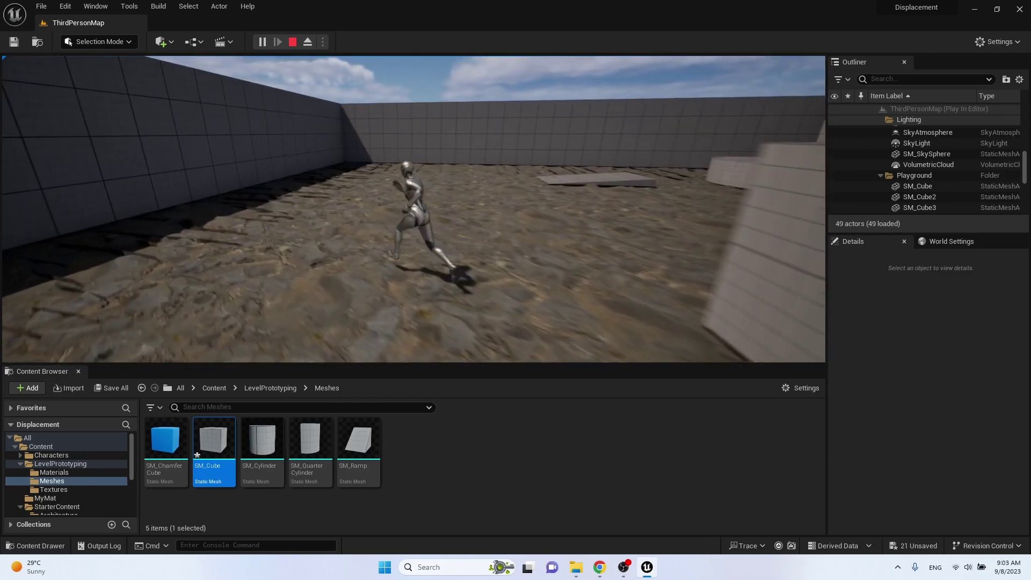
pyautogui.press('w')
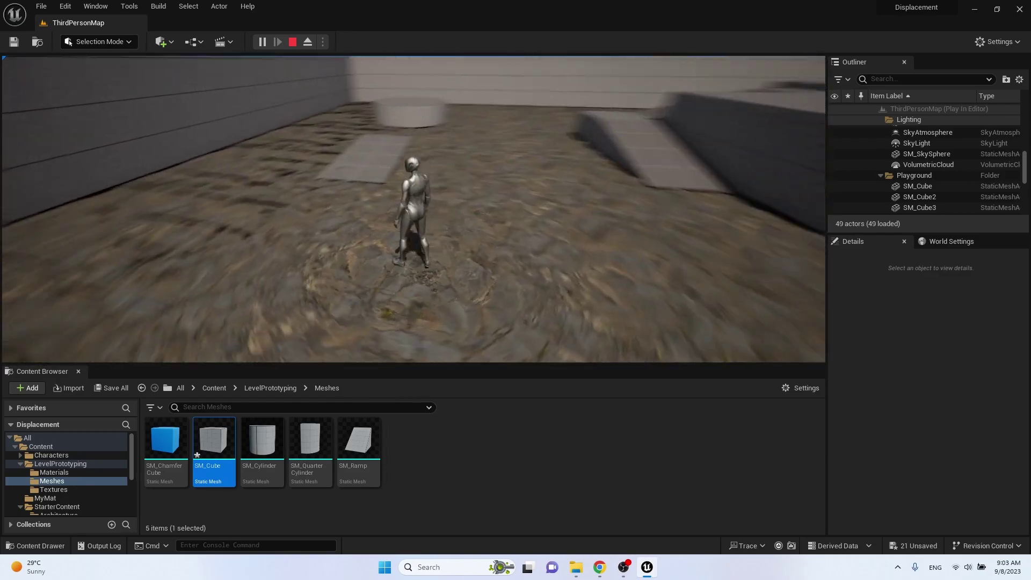
# Stop the play session, raise the viewport camera speed, and move through the level to inspect the displaced floor
pyautogui.press('Escape')
pyautogui.moveTo(788, 82); pyautogui.dragTo(790, 80, button='right')
pyautogui.click(787, 64)
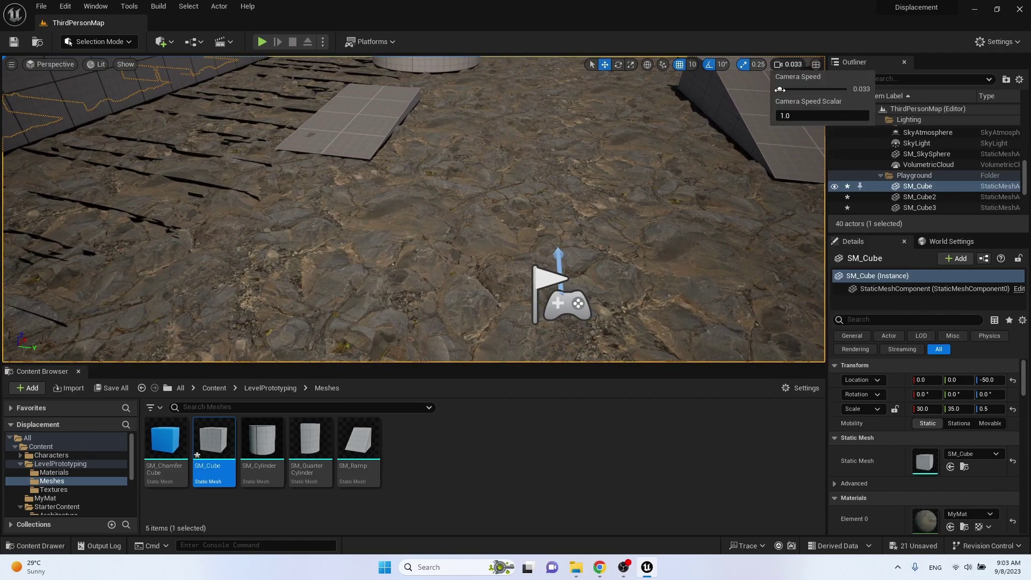
pyautogui.moveTo(780, 89); pyautogui.dragTo(831, 93)
pyautogui.press('s')
pyautogui.moveTo(475, 216); pyautogui.dragTo(475, 215, button='right')
pyautogui.press('w')
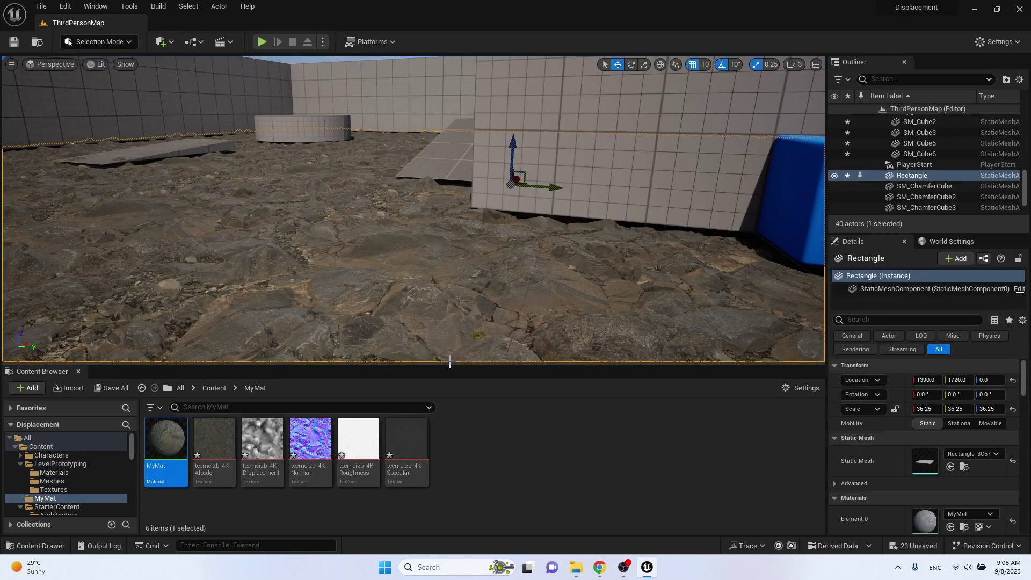
# Enlarge the level viewport, play the level, and run the character across the rock floor before stopping the session
pyautogui.moveTo(450, 364); pyautogui.dragTo(450, 422)
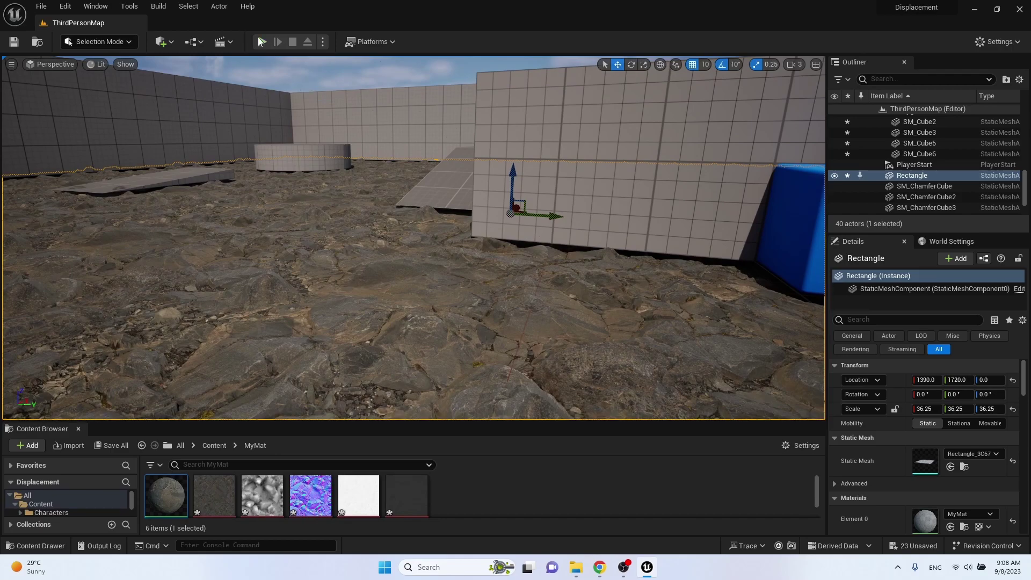
pyautogui.click(261, 41)
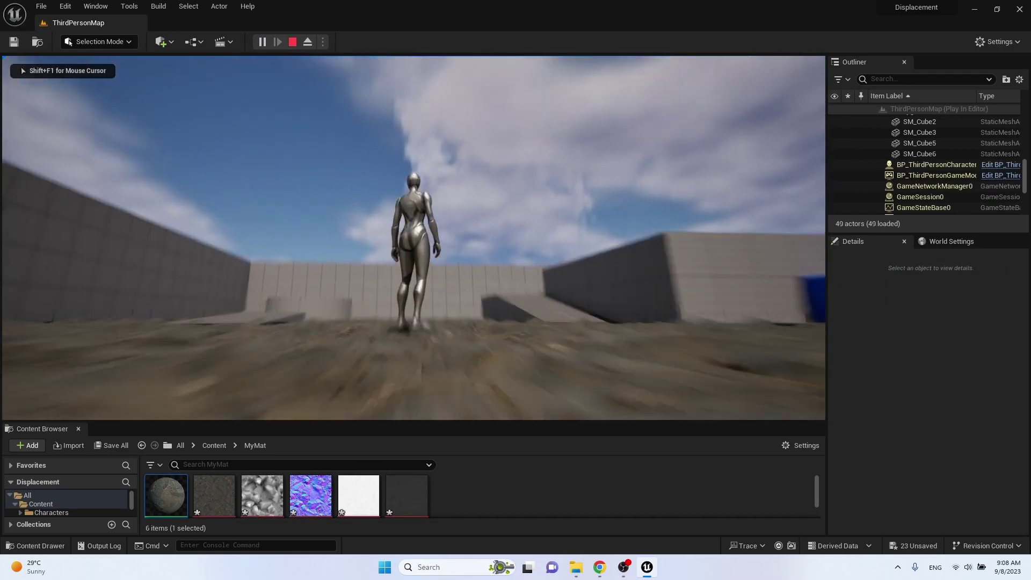
pyautogui.press('w')
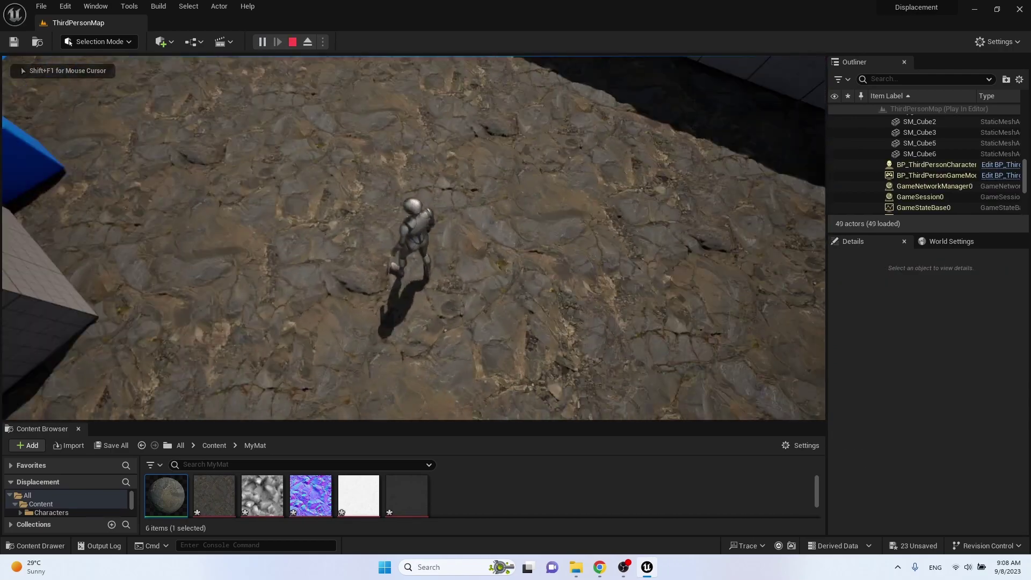
pyautogui.press('s')
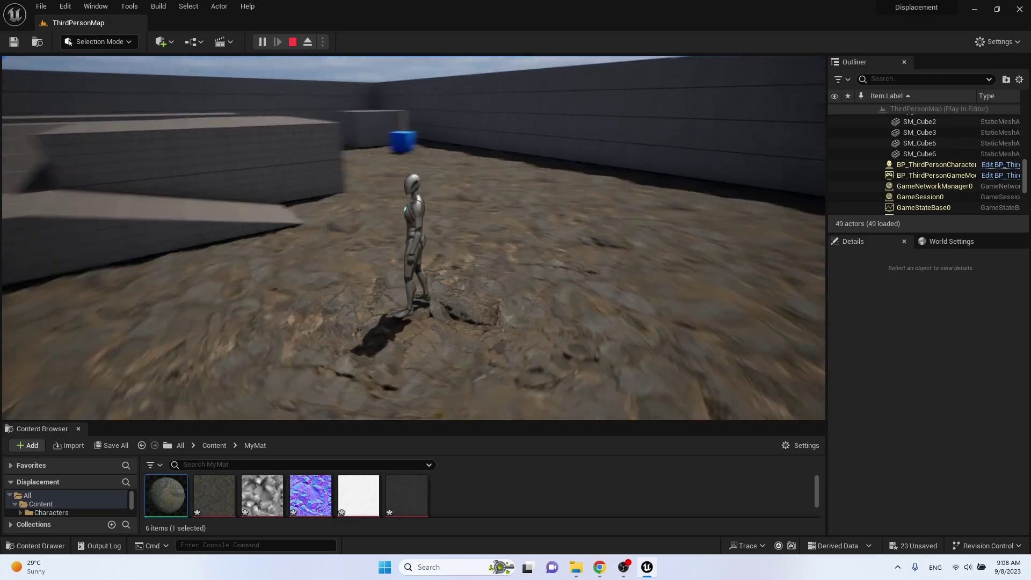
pyautogui.press('Escape')
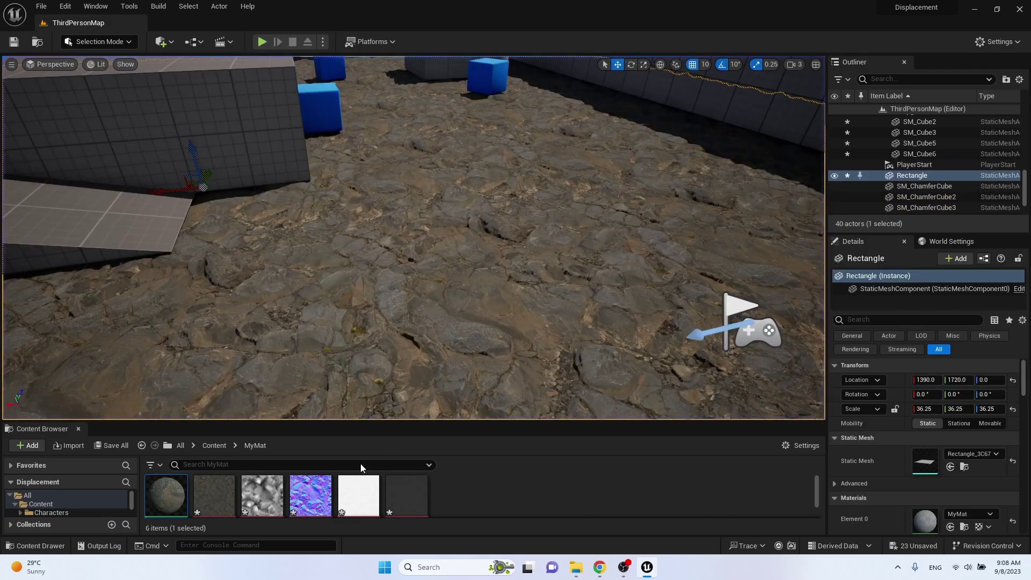
# Open MyMat and insert a Multiply node between the roughness texture's RGB output and the material's Roughness input
pyautogui.doubleClick(168, 492)
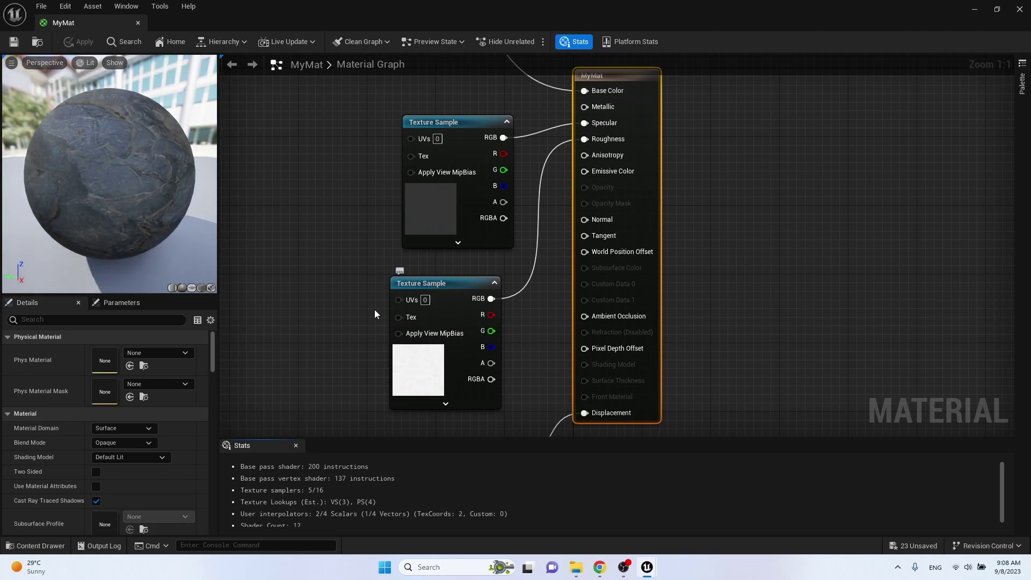
pyautogui.rightClick(336, 302)
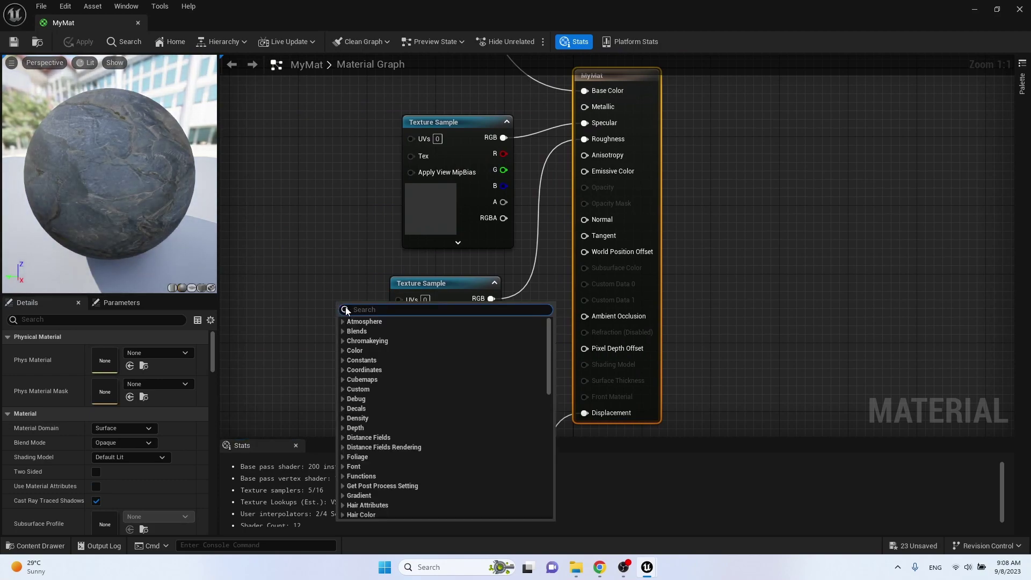
pyautogui.write('m')
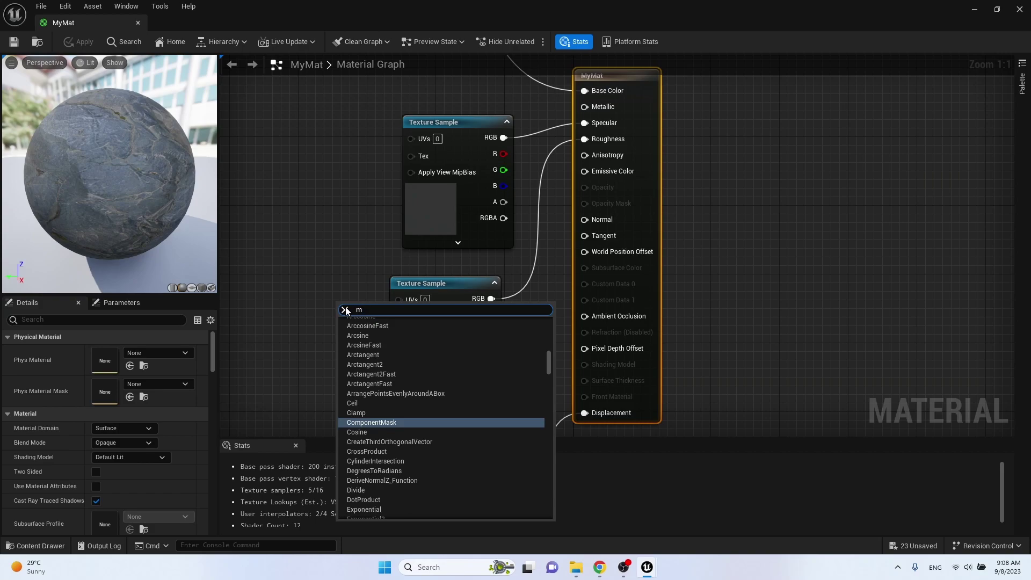
pyautogui.write('ult')
pyautogui.click(358, 340)
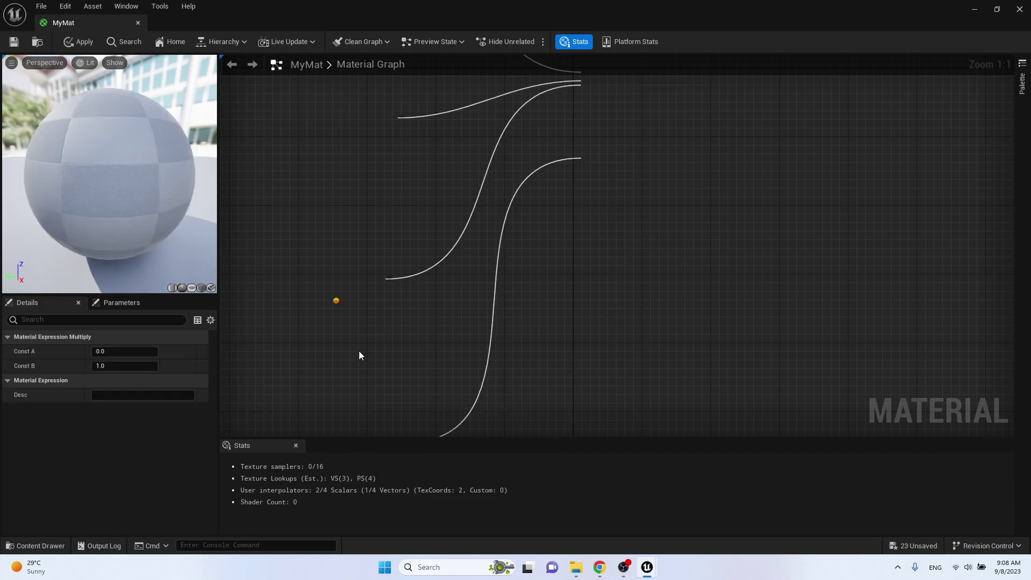
pyautogui.moveTo(365, 306); pyautogui.dragTo(500, 307)
pyautogui.moveTo(432, 284); pyautogui.dragTo(297, 292)
pyautogui.moveTo(481, 324); pyautogui.dragTo(481, 324)
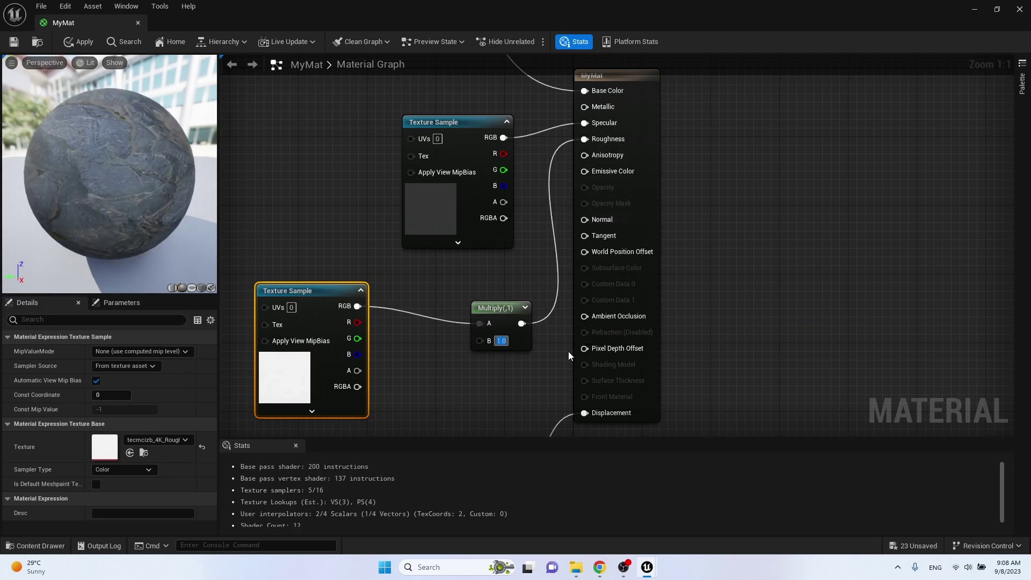
# Set the roughness Multiply node's B value to 0.5, apply the material, and inspect the floor in the level
pyautogui.write('0.5')
pyautogui.press('Return')
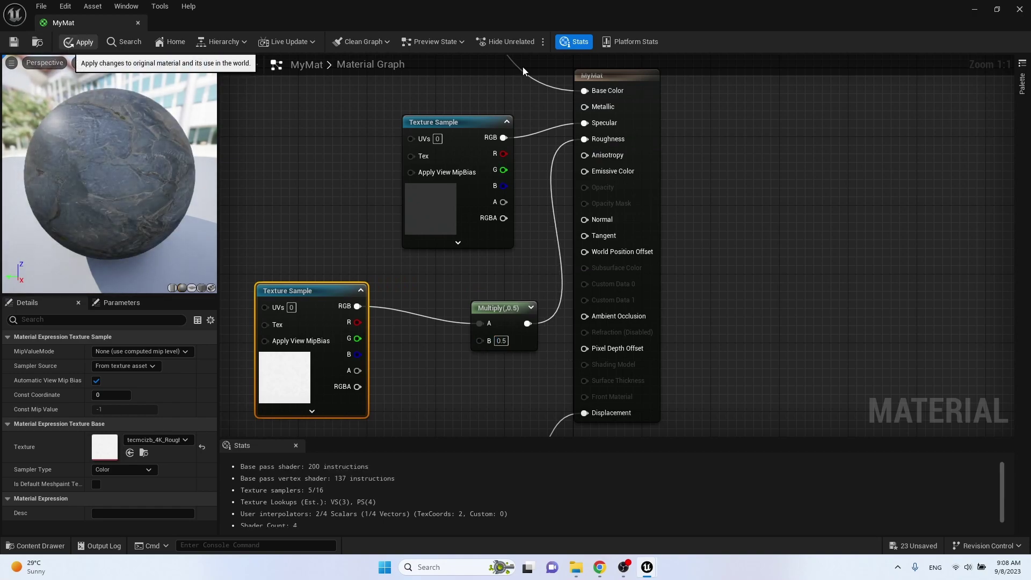
pyautogui.click(975, 9)
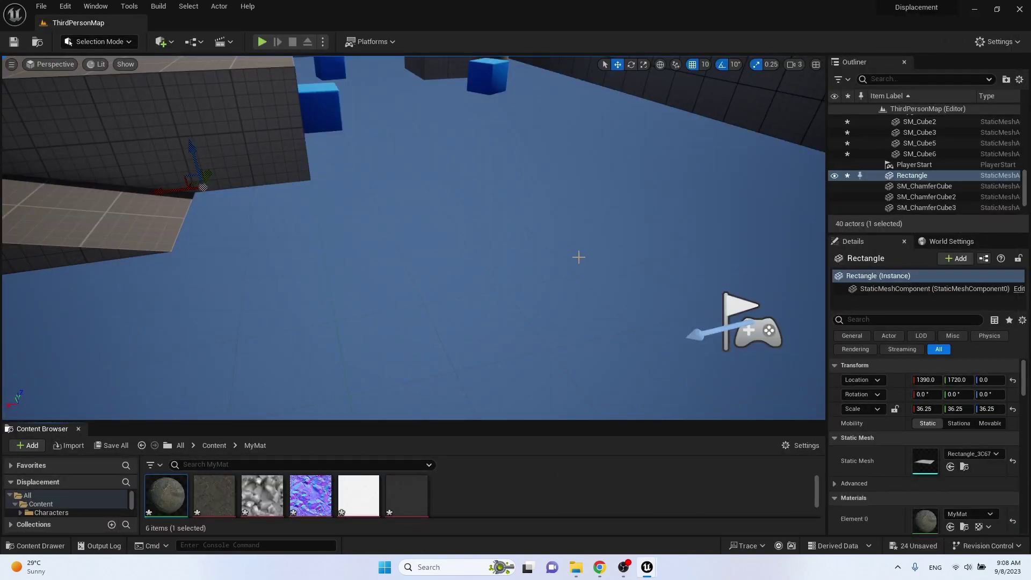
pyautogui.moveTo(526, 229); pyautogui.dragTo(576, 280, button='right')
pyautogui.press('s')
pyautogui.press('a')
pyautogui.press('w')
pyautogui.press('w')
pyautogui.press('s')
# Set the roughness Multiply node's B value to 0, apply the material, and inspect the floor's reflections
pyautogui.click(646, 569)
pyautogui.click(705, 510)
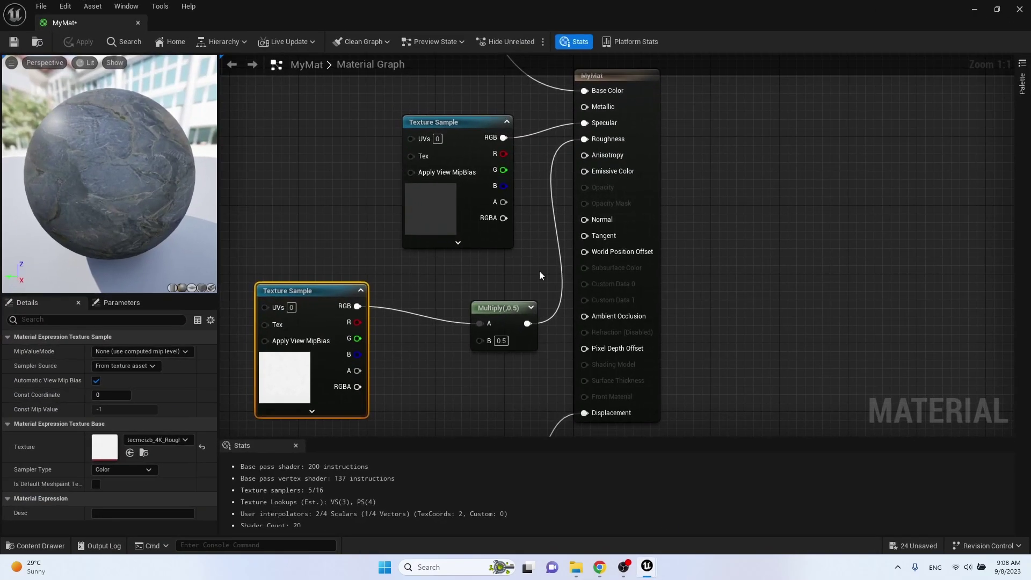
pyautogui.write('0')
pyautogui.press('Return')
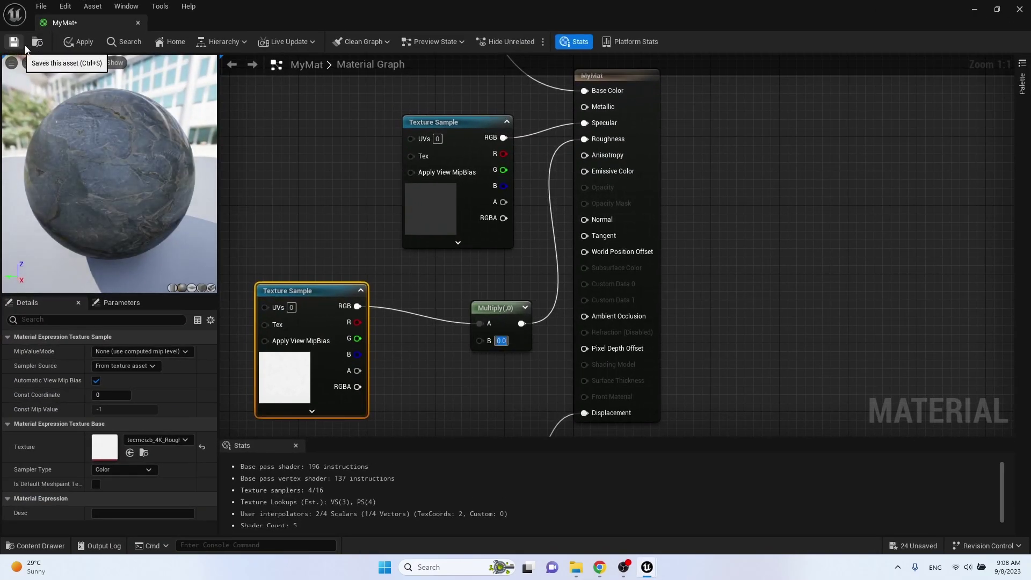
pyautogui.hotkey('ctrl', 's')
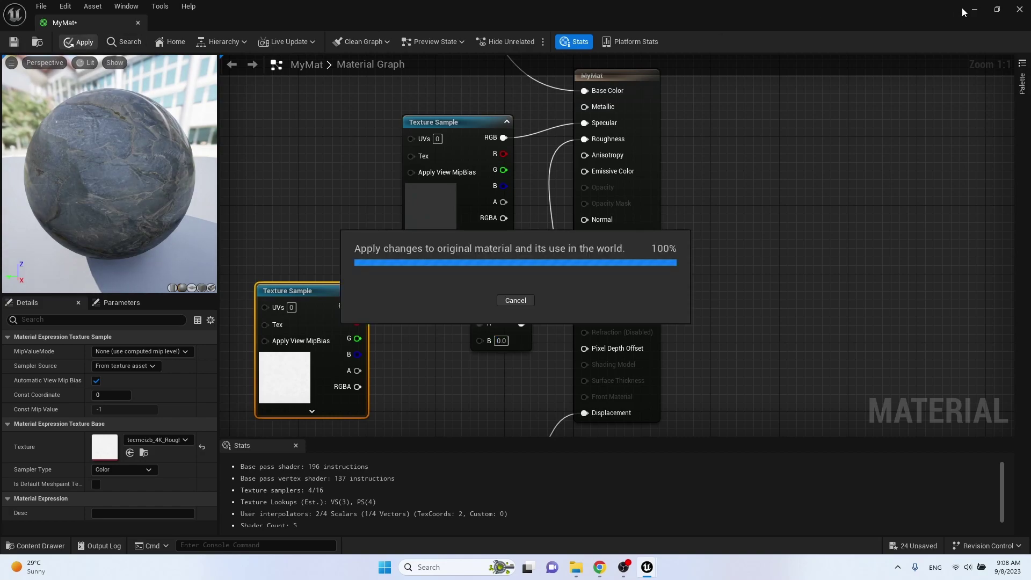
pyautogui.click(975, 9)
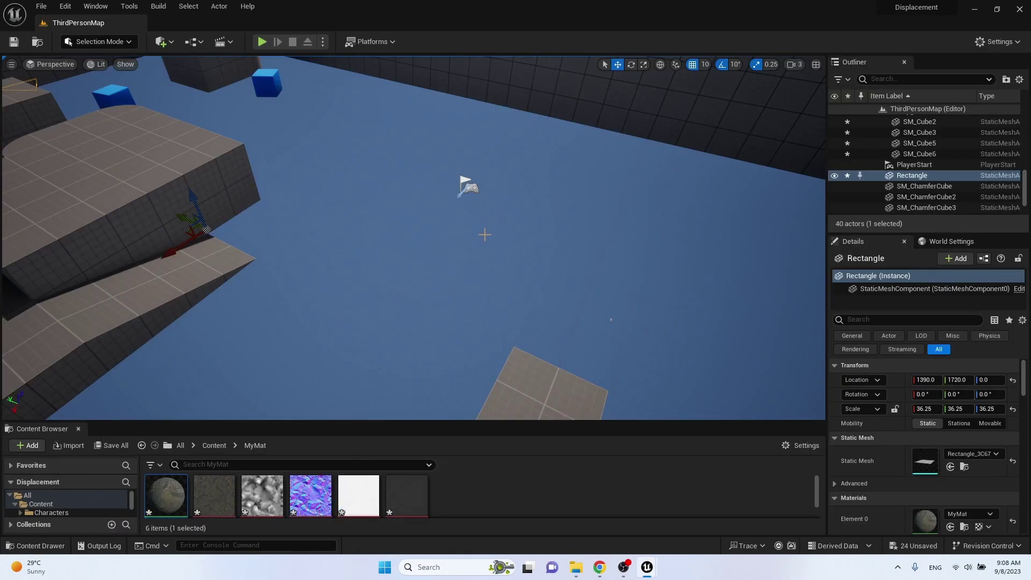
pyautogui.moveTo(484, 235); pyautogui.dragTo(424, 228, button='right')
pyautogui.press('w')
pyautogui.press('s')
pyautogui.moveTo(400, 79); pyautogui.dragTo(468, 265, button='right')
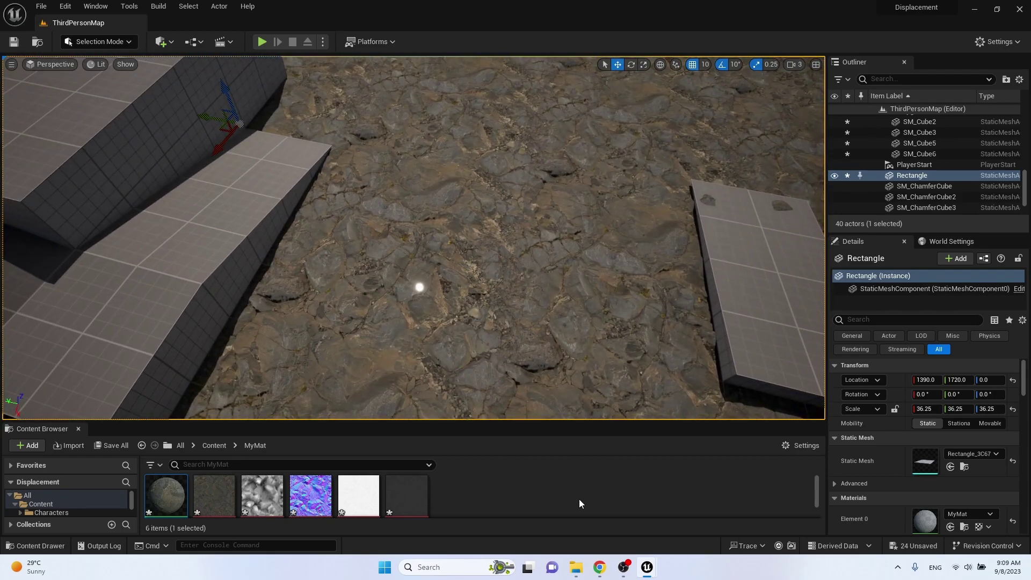
# Add the tecmcizb_4K_Normal texture to MyMat's graph and connect its RGB output to the Normal input
pyautogui.doubleClick(180, 495)
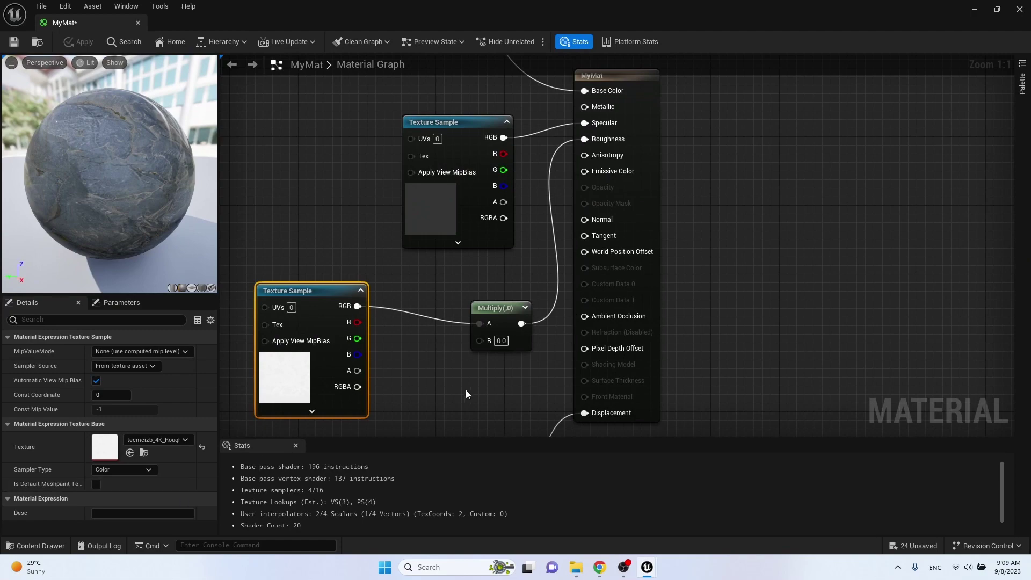
pyautogui.moveTo(466, 394); pyautogui.dragTo(563, 401, button='right')
pyautogui.hotkey('ctrl', 'space')
pyautogui.moveTo(342, 411); pyautogui.dragTo(298, 143)
pyautogui.moveTo(370, 155); pyautogui.dragTo(343, 164)
pyautogui.moveTo(674, 230); pyautogui.dragTo(679, 230)
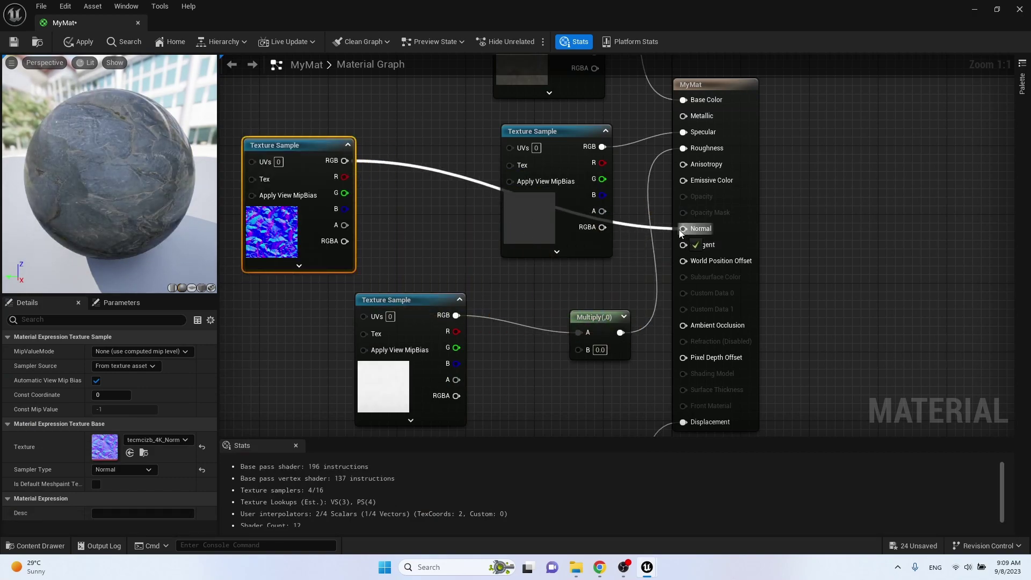
# Float the material editor over the level, apply the normal map change, and inspect the floor
pyautogui.moveTo(371, 11); pyautogui.dragTo(760, 66)
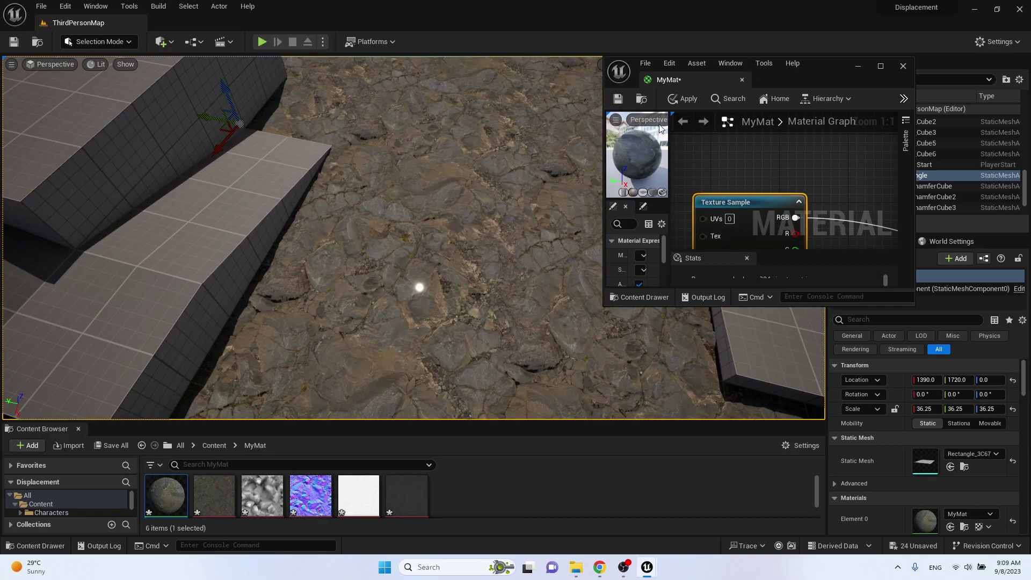
pyautogui.click(689, 99)
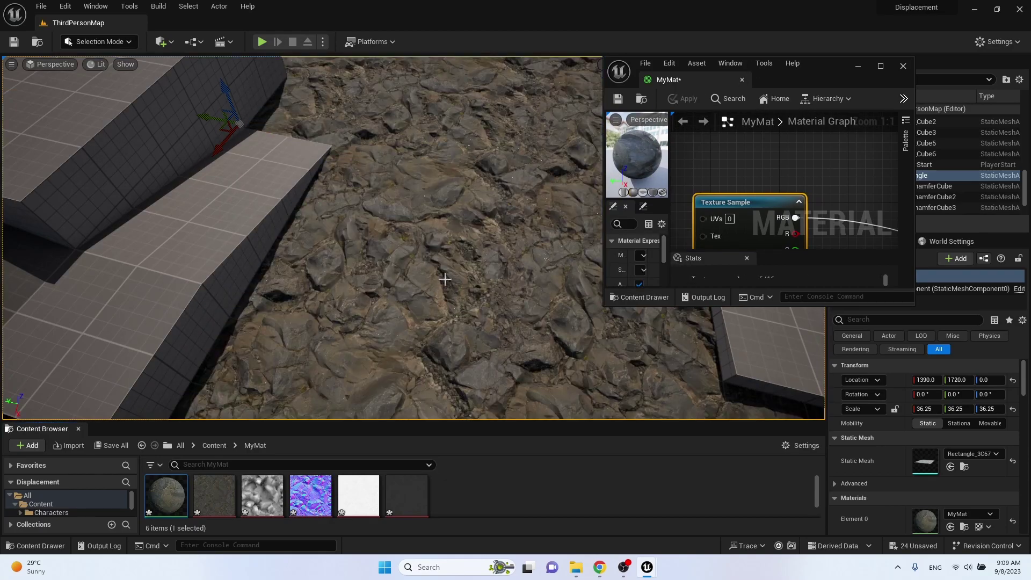
pyautogui.press('w')
pyautogui.moveTo(572, 231); pyautogui.dragTo(572, 231, button='right')
pyautogui.press('s')
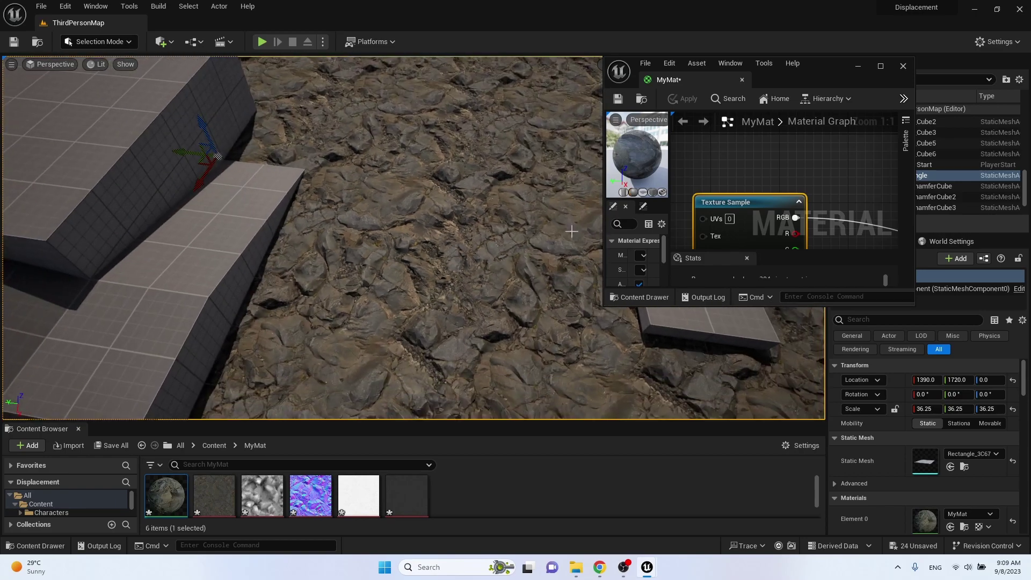
# Set the roughness Multiply node's B value to 0.5, apply the material, and close the material editor
pyautogui.click(881, 65)
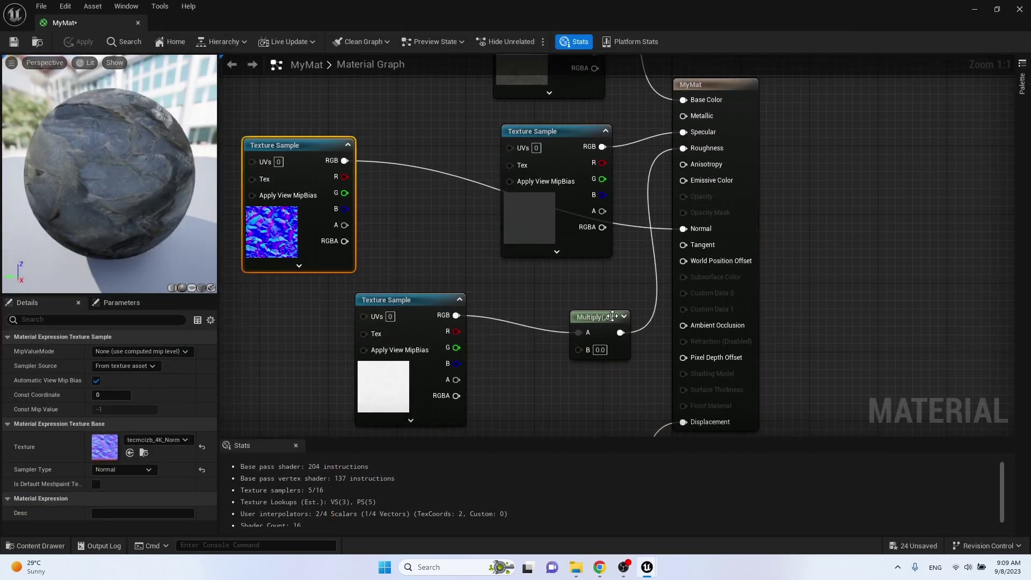
pyautogui.write('0.5')
pyautogui.press('Return')
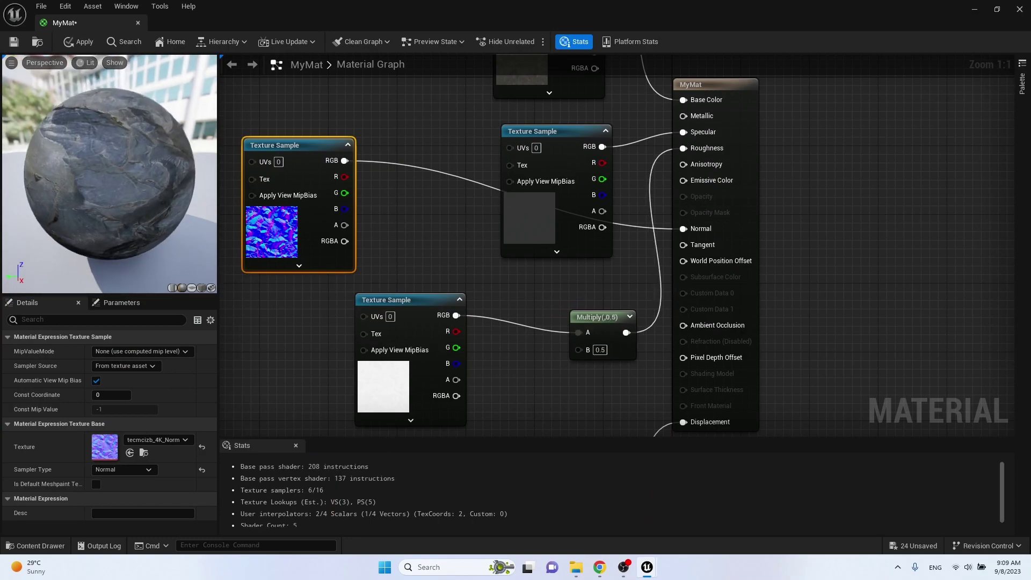
pyautogui.click(80, 41)
pyautogui.click(1021, 11)
# Inspect the rock floor from several viewpoints, and play the level to run the character over it
pyautogui.moveTo(529, 251); pyautogui.dragTo(526, 215, button='right')
pyautogui.press('w')
pyautogui.press('w')
pyautogui.moveTo(237, 79); pyautogui.dragTo(229, 79, button='right')
pyautogui.press('s')
pyautogui.click(263, 42)
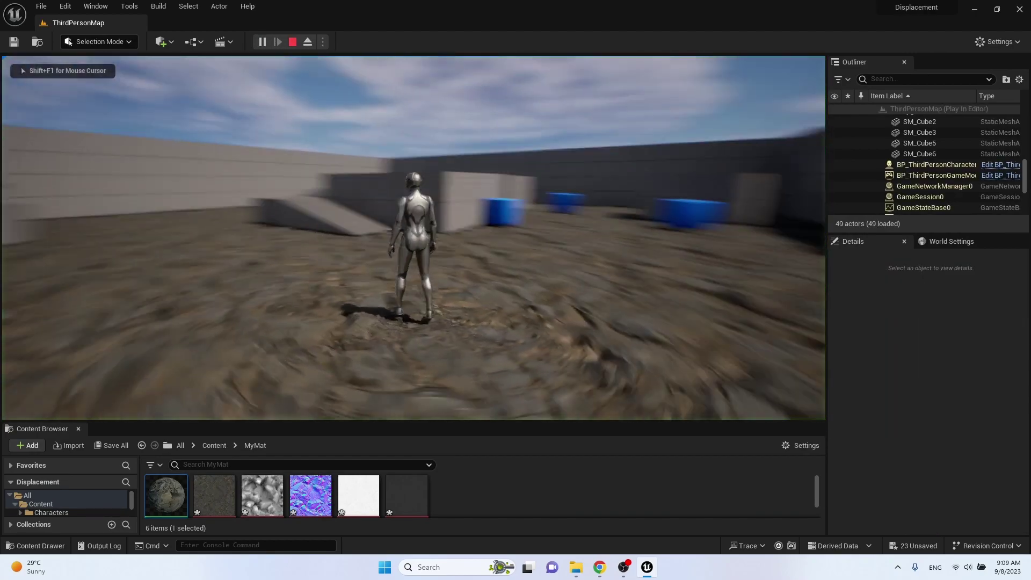
pyautogui.press('a')
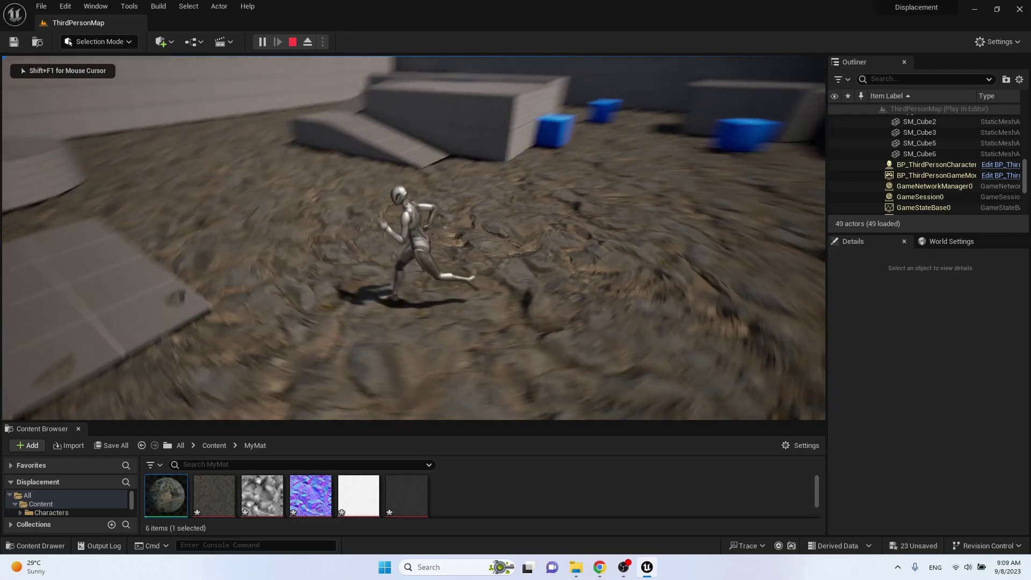